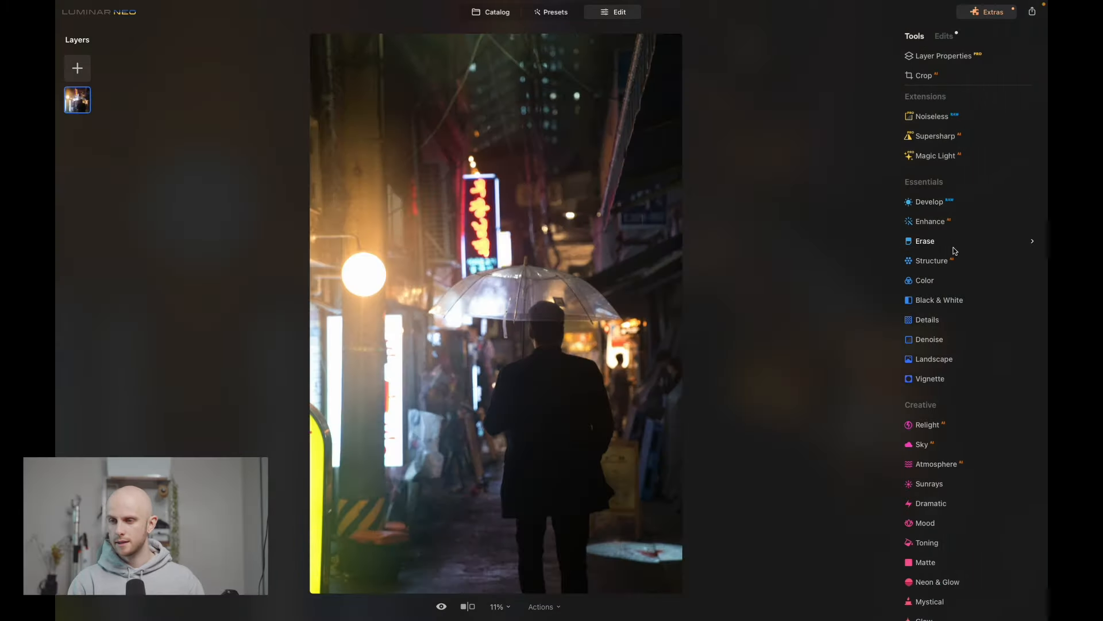
Shape a gentle S-curve in the RAW Develop tool by darkening the shadows and slightly brightening the highlights.
click(948, 205)
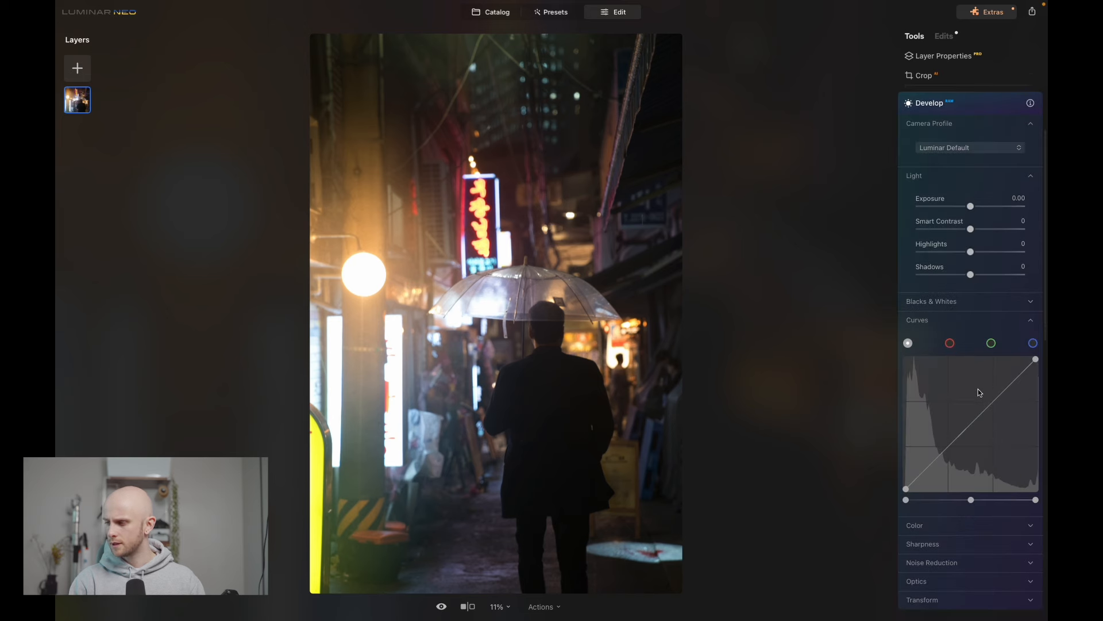
click(1006, 385)
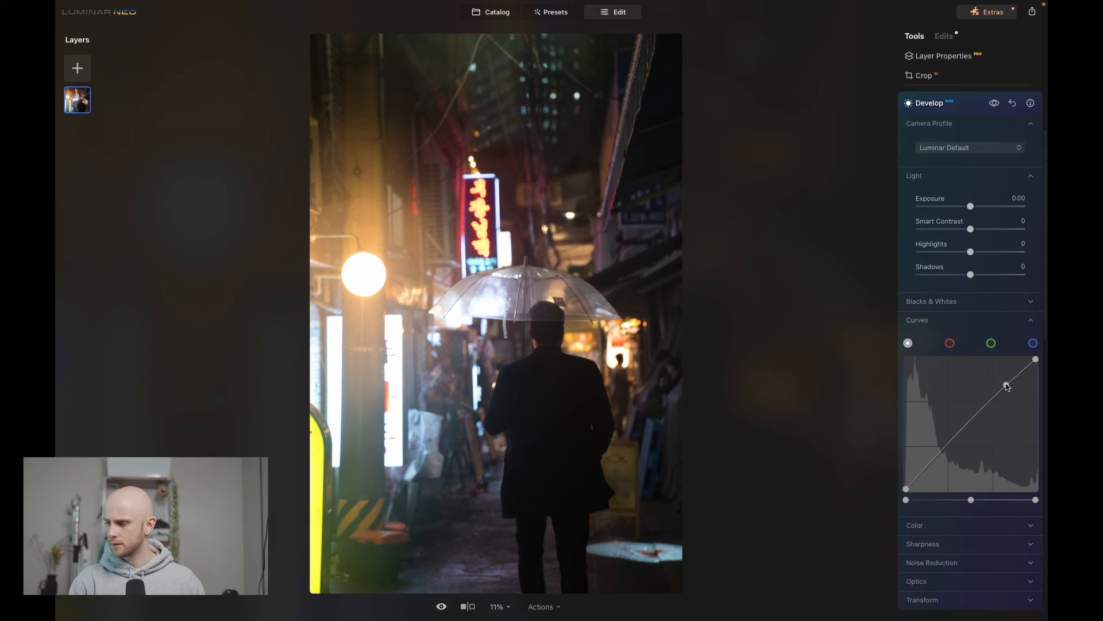
click(949, 446)
drag(948, 446, 945, 455)
drag(1007, 383, 1004, 381)
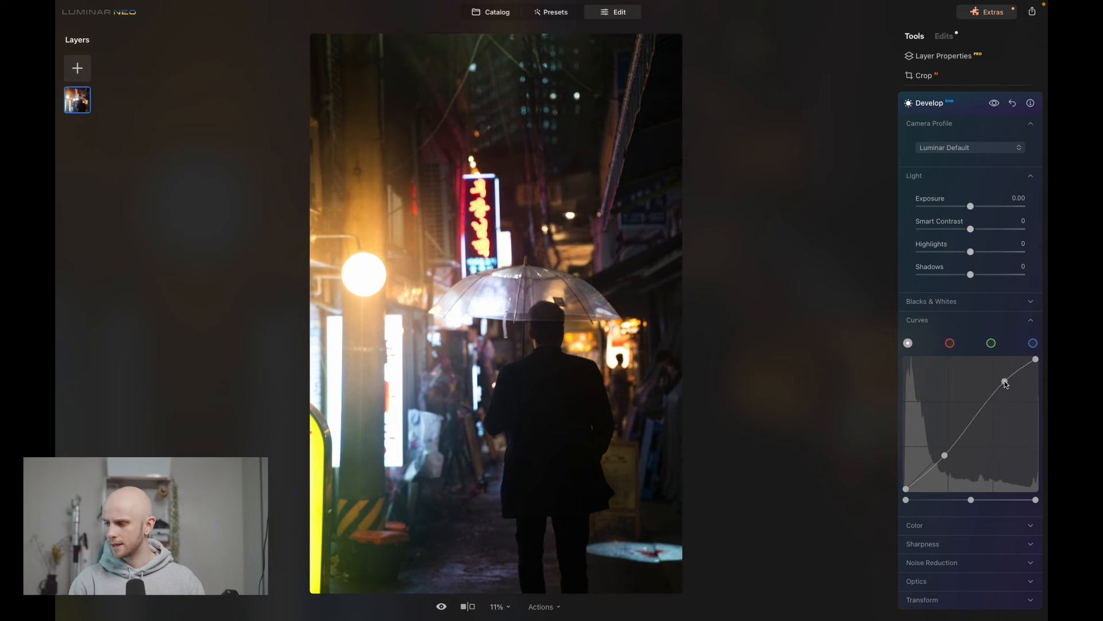
Fade the curve by raising its black point and lowering its white point, and add a slightly adjusted midtone point.
drag(906, 489, 906, 483)
drag(1036, 359, 1037, 366)
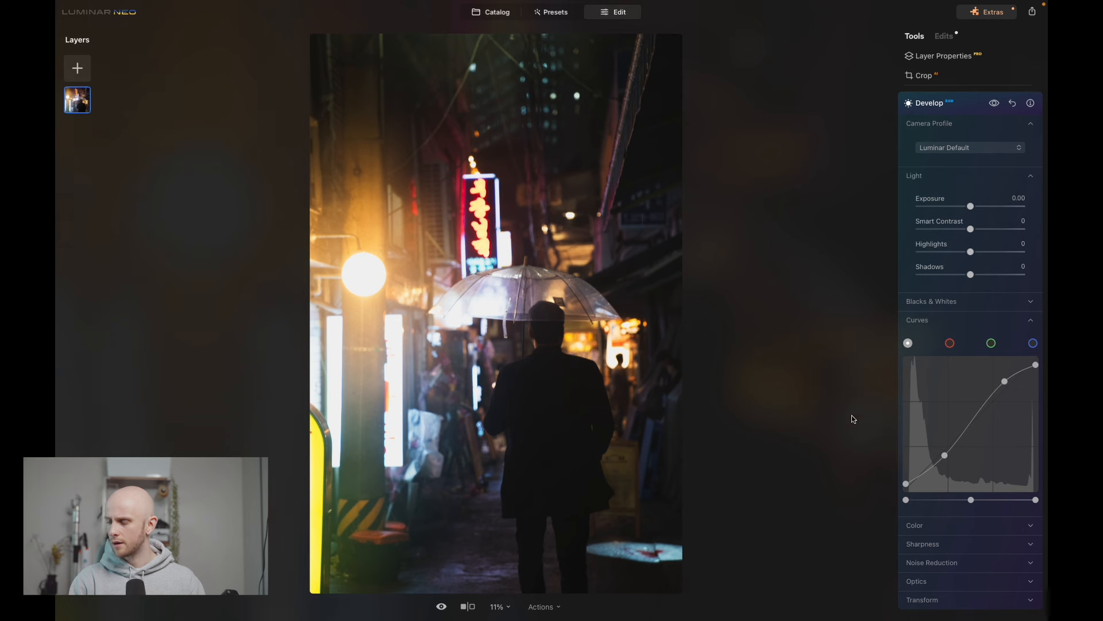
click(971, 418)
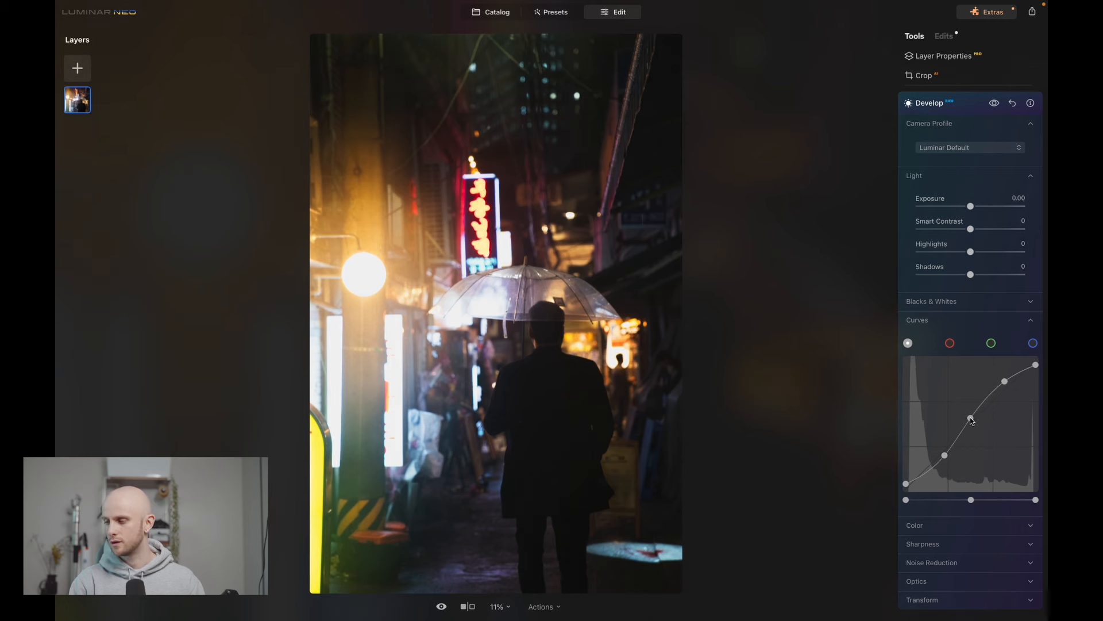
drag(972, 418, 974, 417)
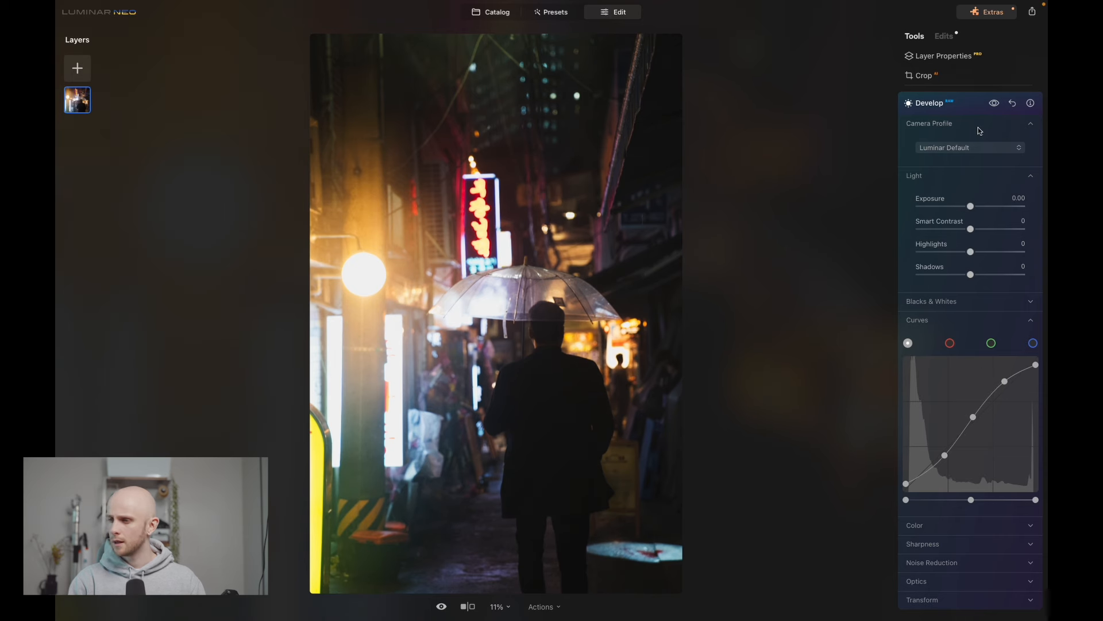
click(973, 103)
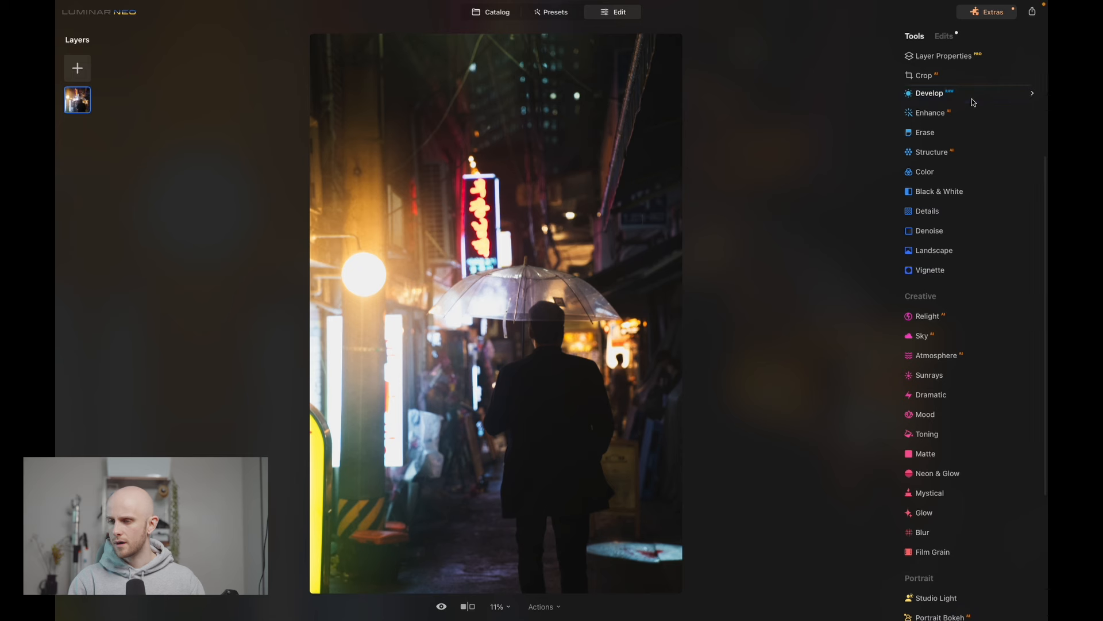
Darken the photo's edges with a Vignette amount of -39.
click(950, 273)
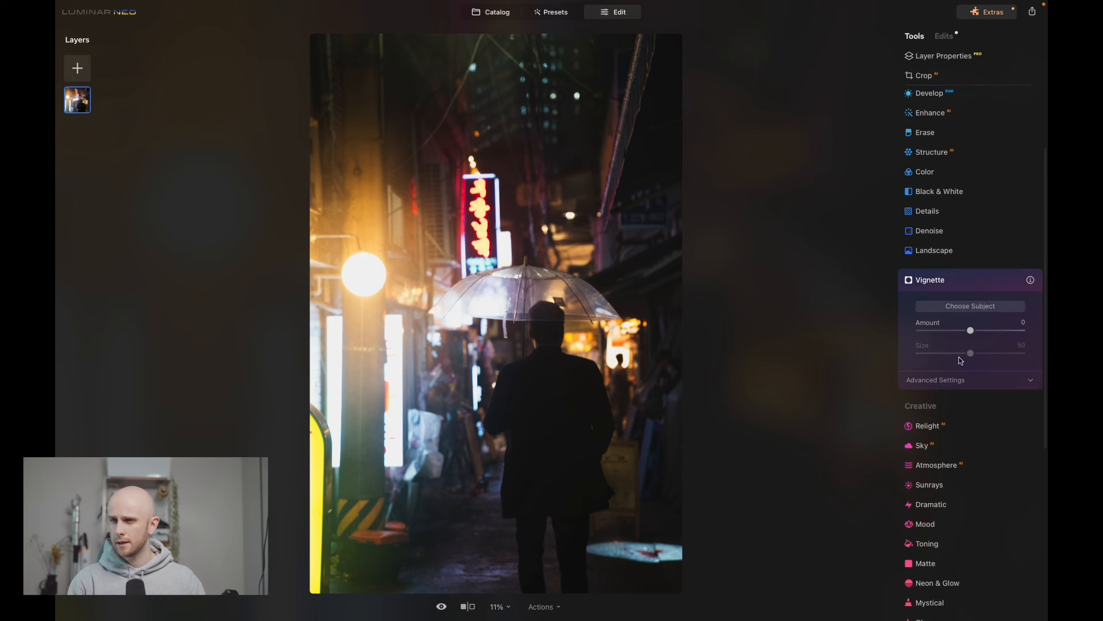
mouse_move(972, 332)
mouse_down()
mouse_move(932, 332)
mouse_move(962, 339)
mouse_move(953, 335)
mouse_up()
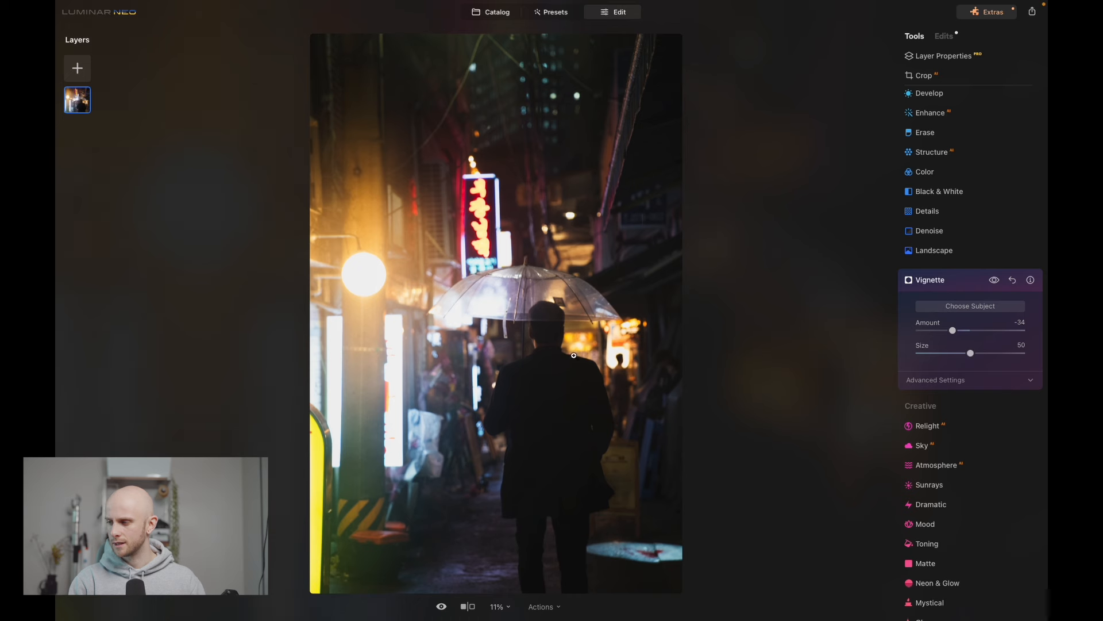
drag(953, 331, 950, 332)
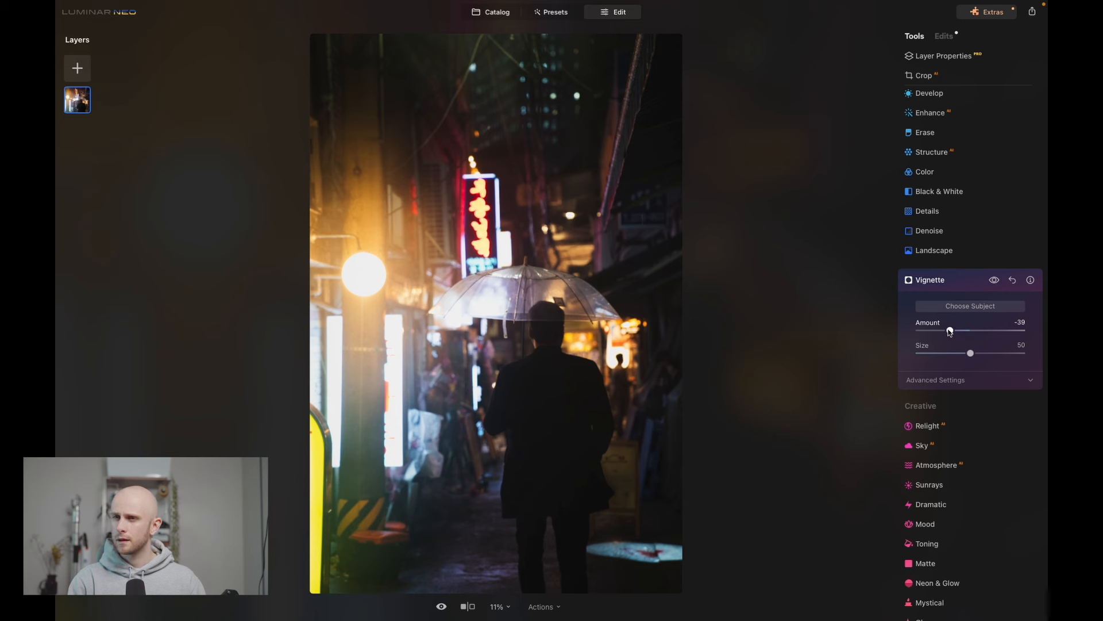
click(965, 280)
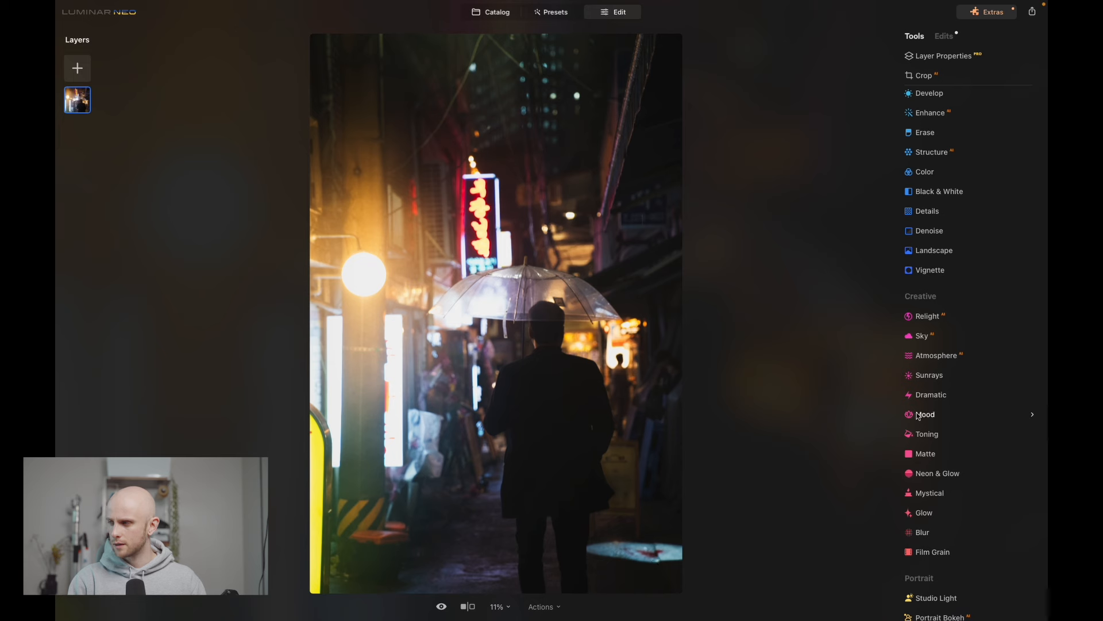
Mask a new Develop adjustment with a linear gradient rising from the bottom edge of the photo over the ground.
scroll(960, 423, up, 3)
click(960, 202)
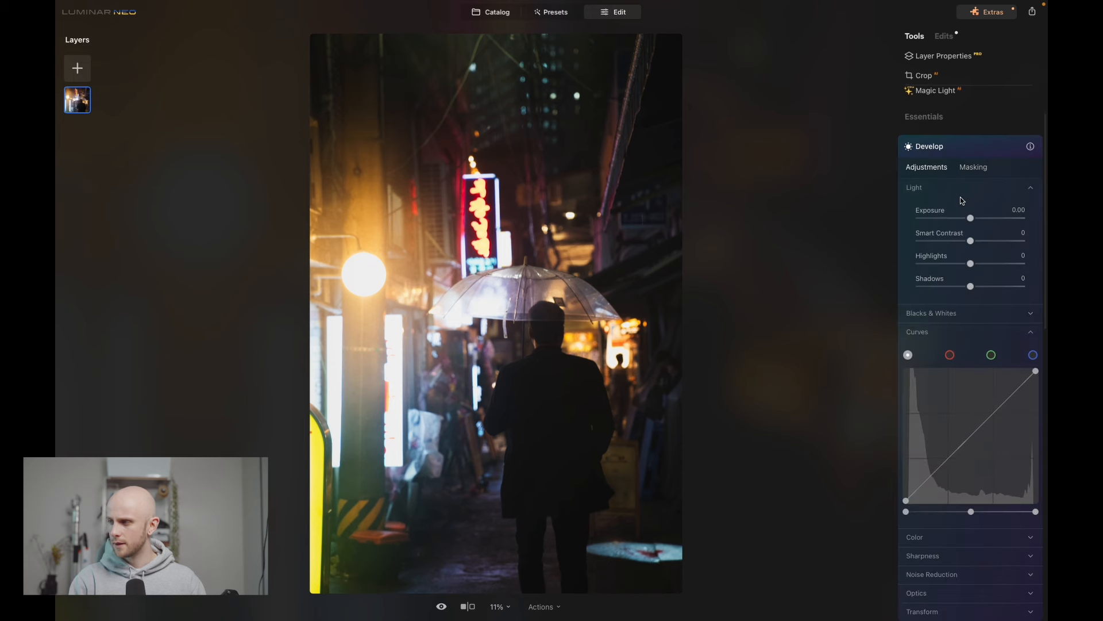
click(974, 168)
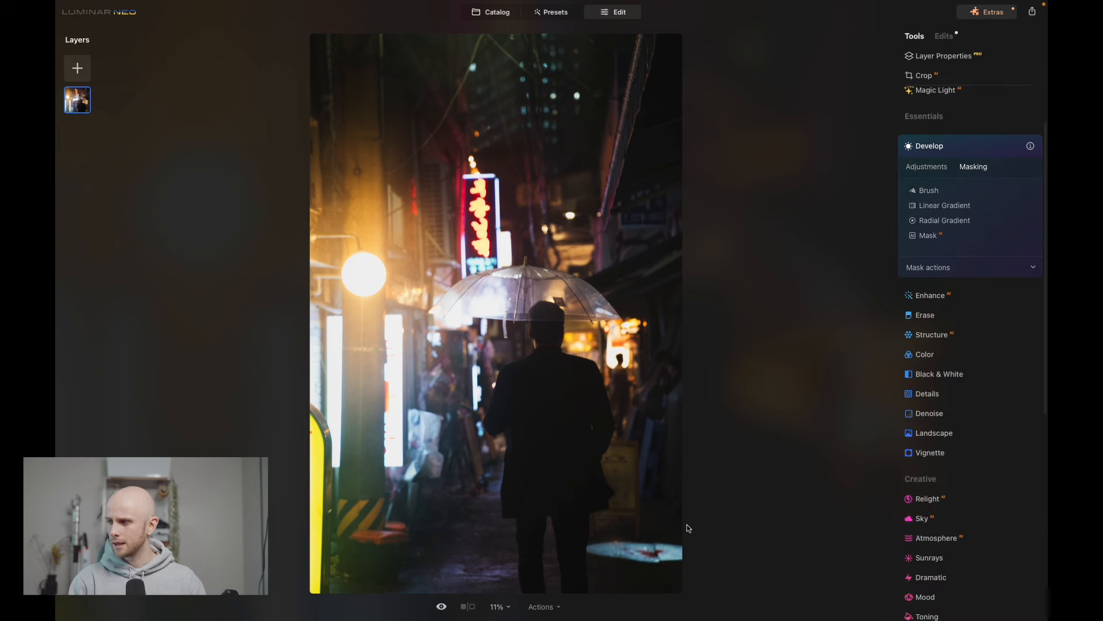
click(981, 208)
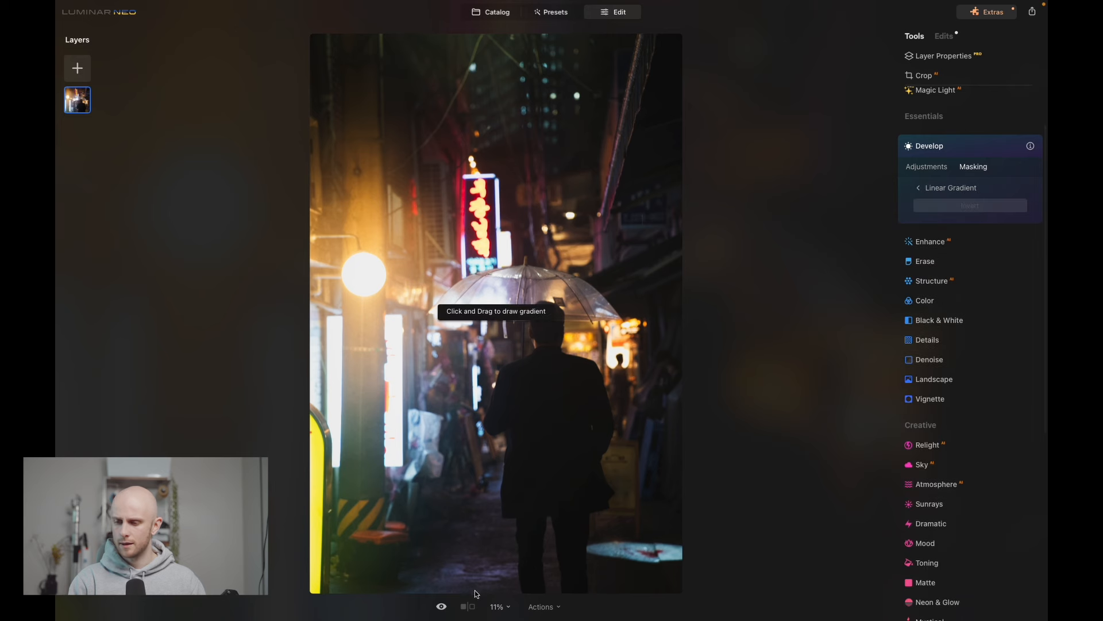
drag(470, 589, 471, 511)
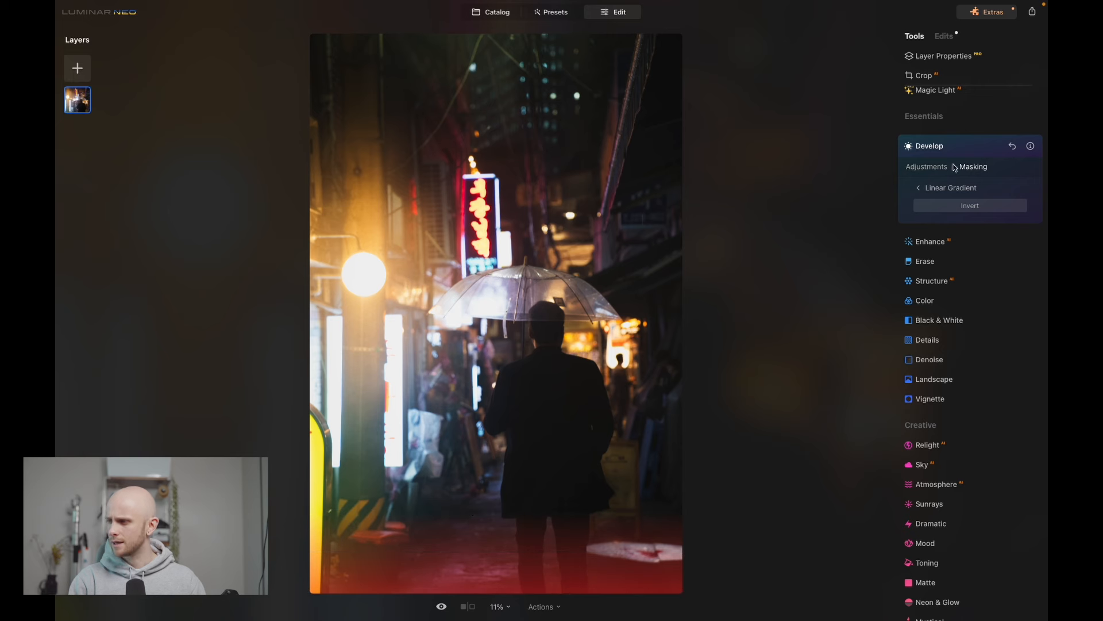
Lower the exposure of the gradient-masked Develop adjustment to -0.64.
click(927, 167)
drag(970, 218, 963, 219)
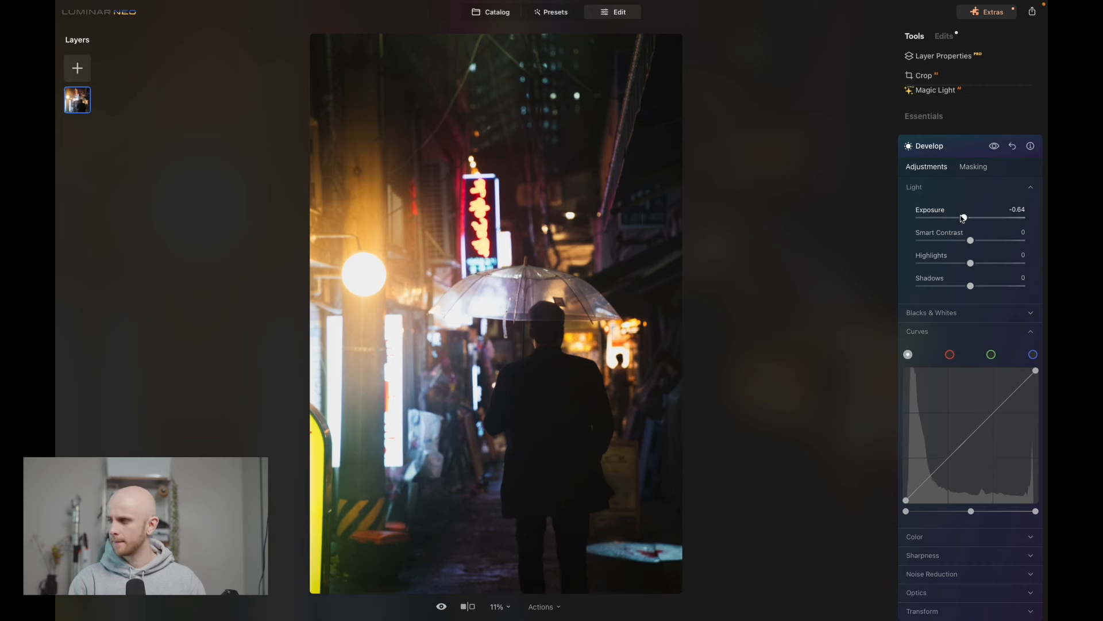
click(970, 149)
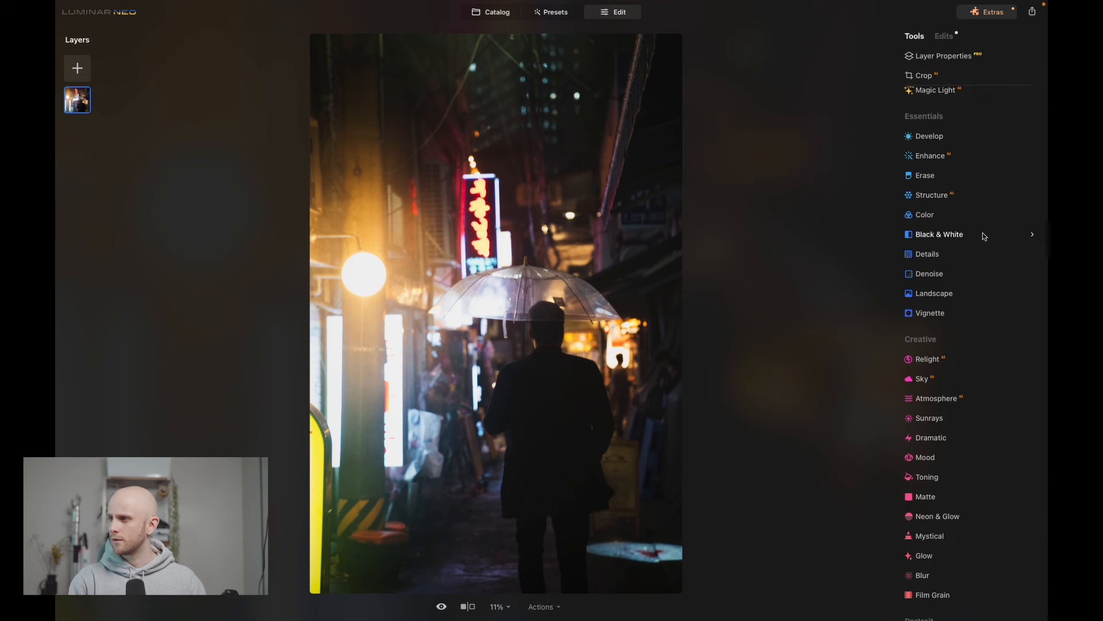
Review the edits applied to the photo, including the masked Develop adjustment's settings.
click(944, 36)
click(989, 57)
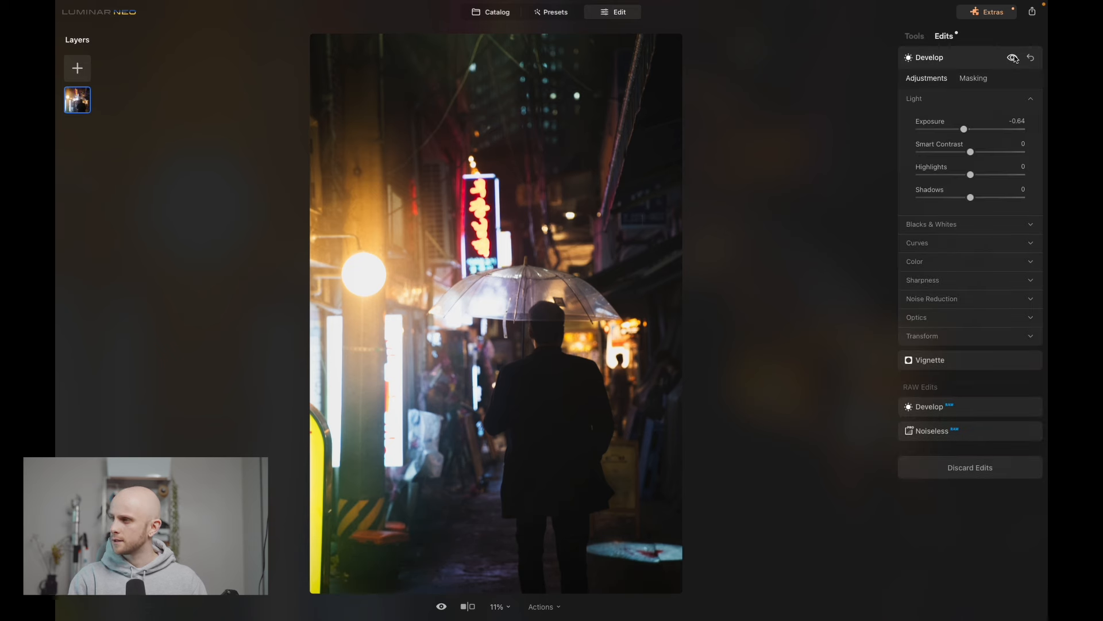
click(961, 57)
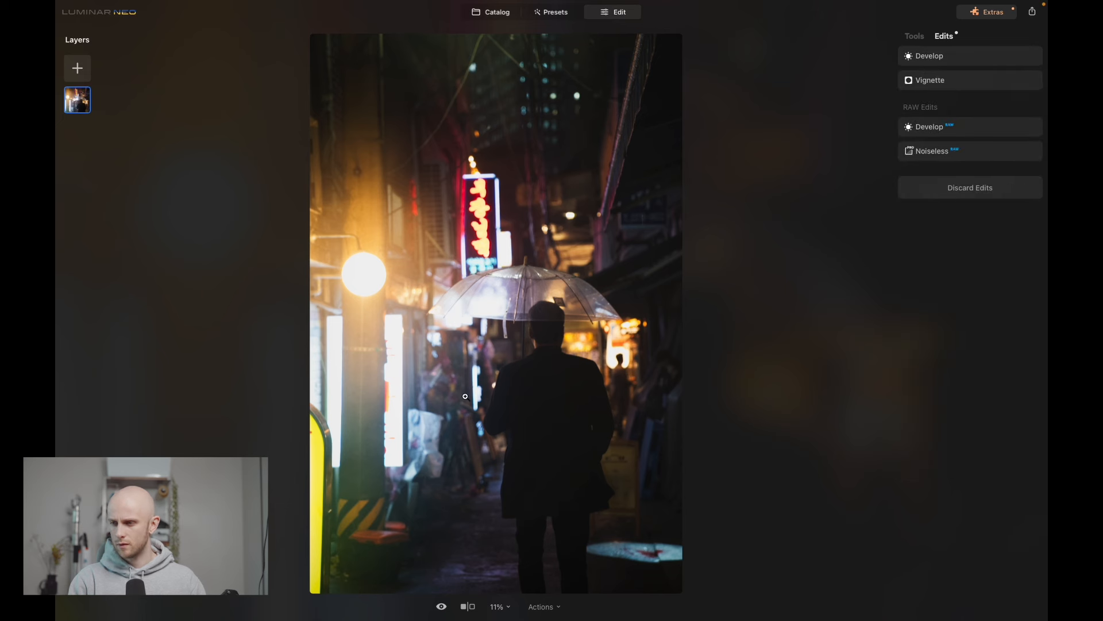
Add subtle Film Grain to the photo with an amount of 8.
click(914, 36)
scroll(945, 359, down, 3)
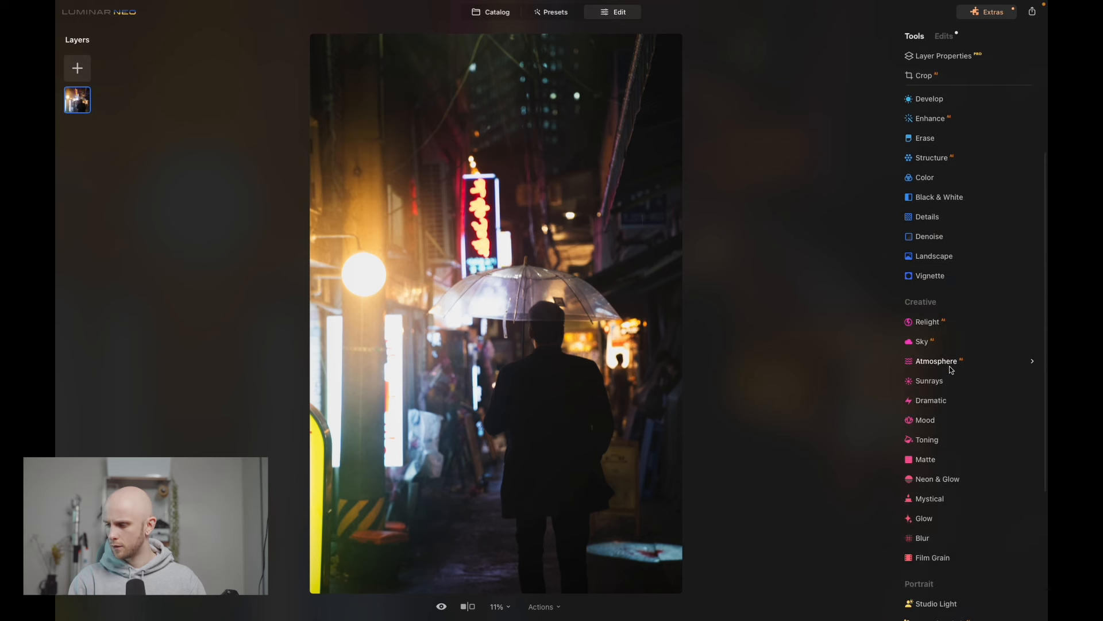
click(951, 556)
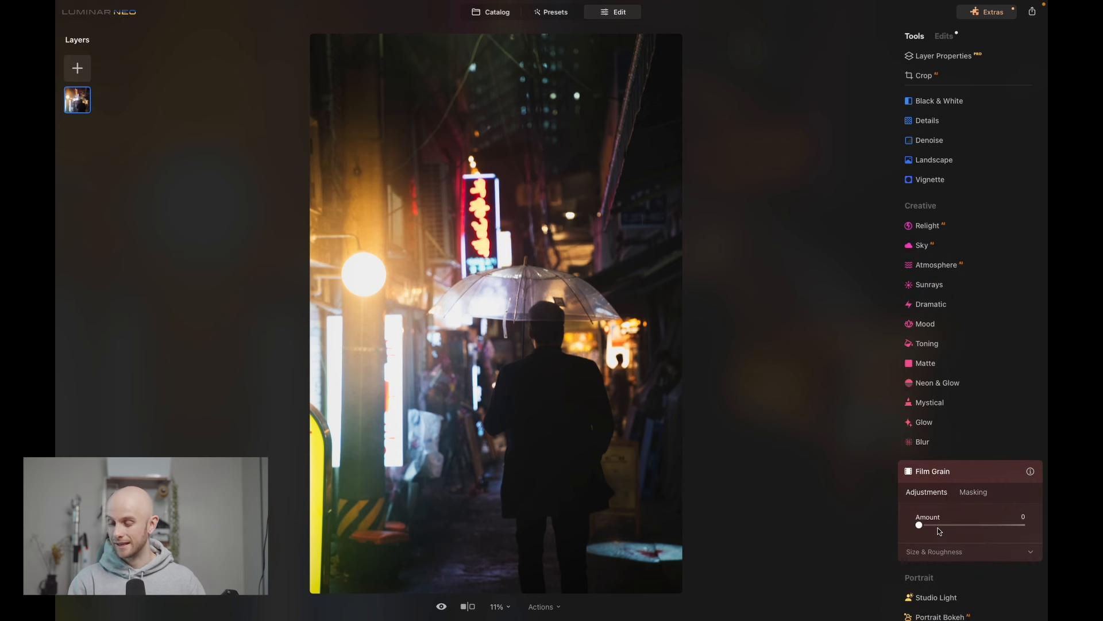
click(935, 525)
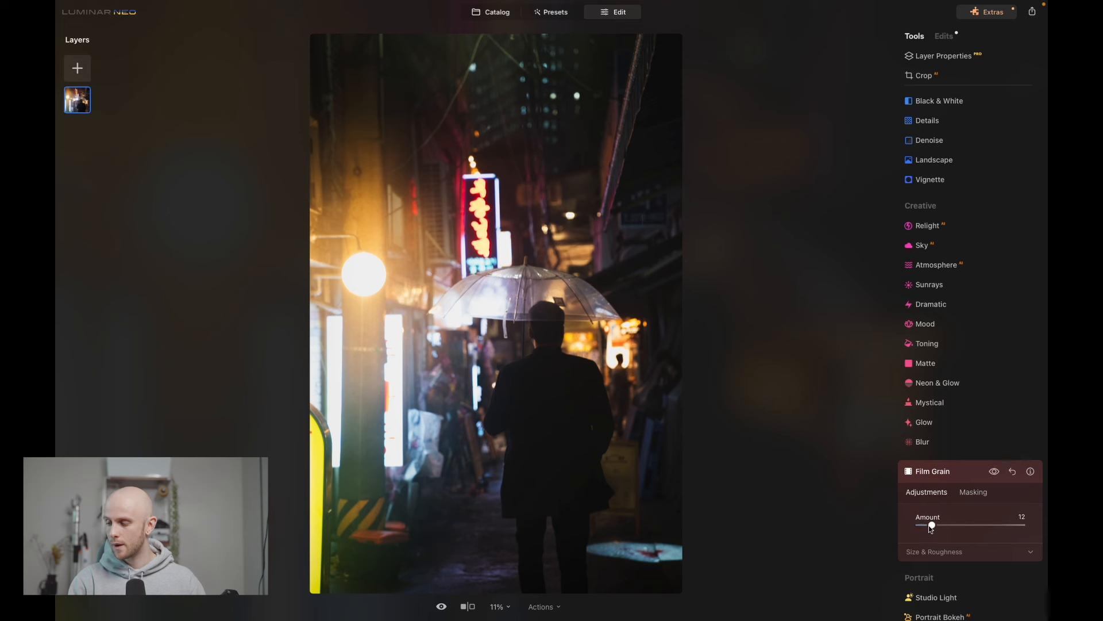
drag(936, 525, 941, 524)
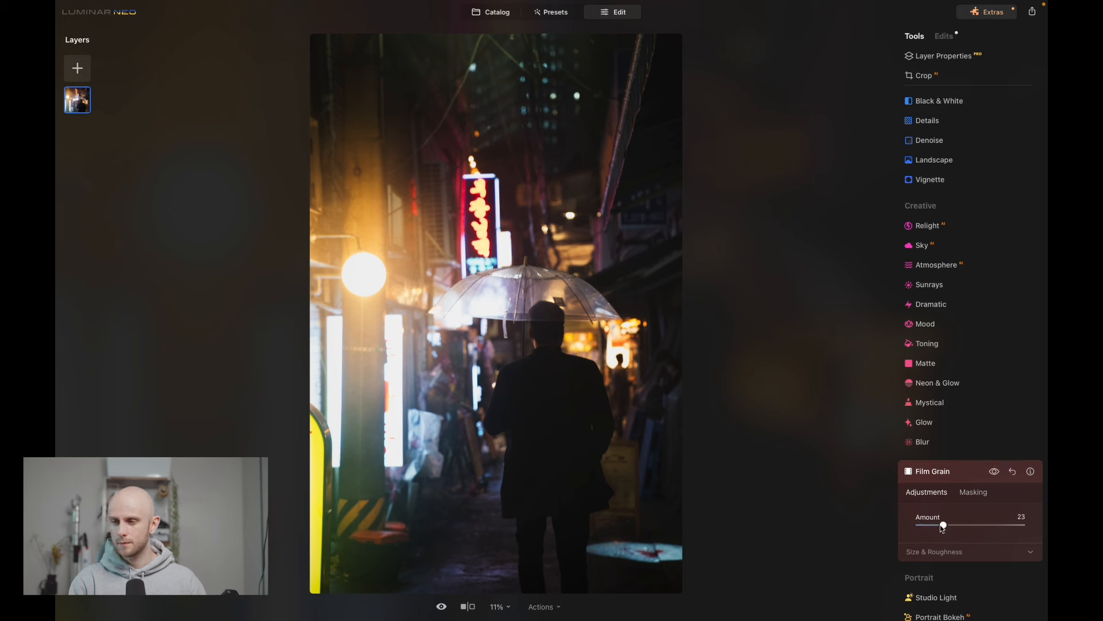
drag(940, 526, 929, 526)
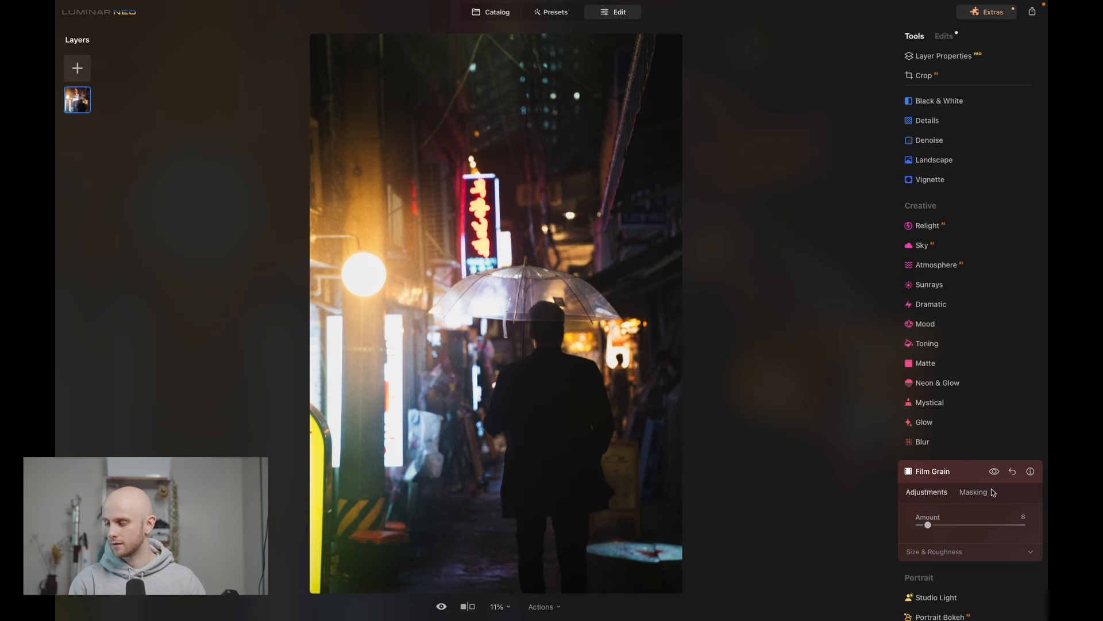
click(984, 476)
Lighten the umbrella around the man's head with an enlarged Dodge & Burn brush.
scroll(977, 528, down, 2)
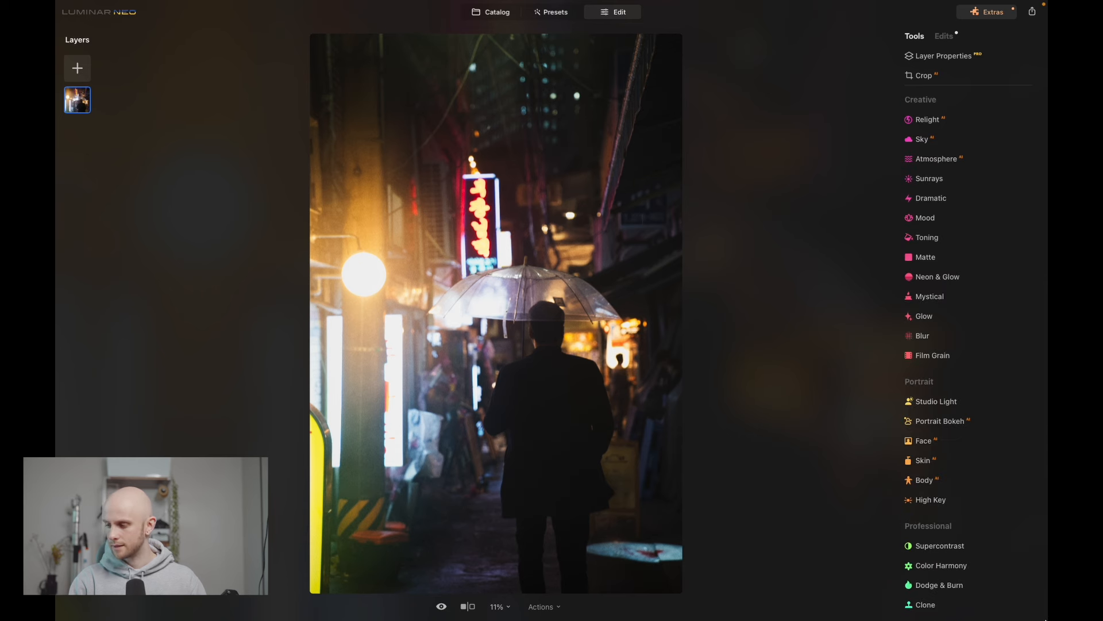
click(934, 584)
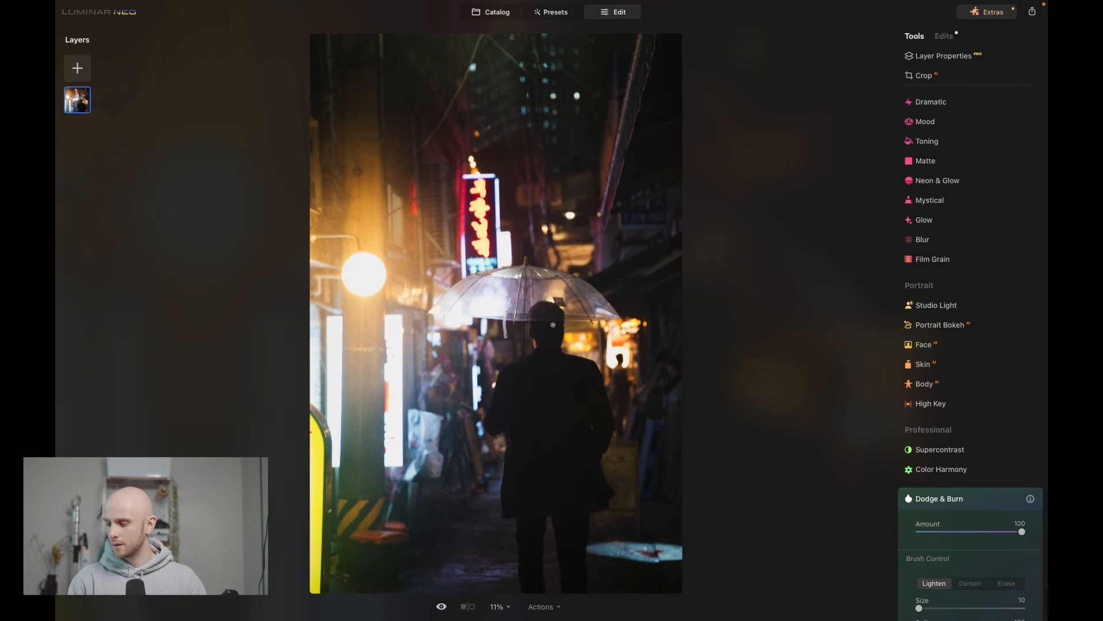
scroll(960, 541, down, 3)
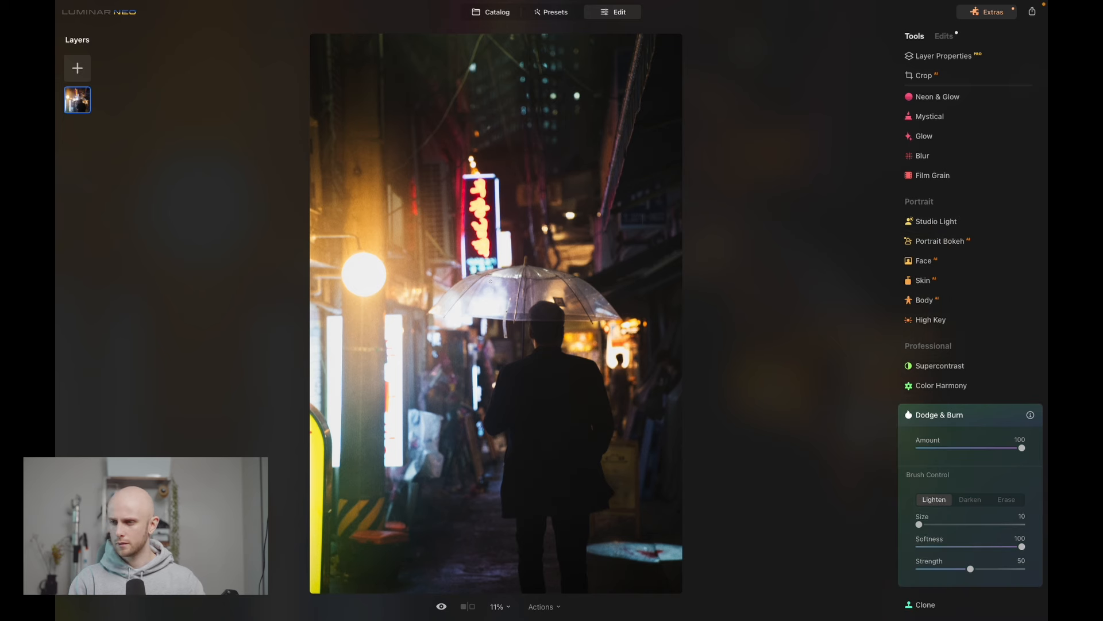
key(])
key(])
key(])
mouse_move(519, 297)
mouse_down()
mouse_move(541, 306)
mouse_move(506, 308)
mouse_move(550, 311)
mouse_move(534, 298)
mouse_move(559, 299)
mouse_move(511, 294)
mouse_move(525, 291)
mouse_move(527, 271)
mouse_move(516, 272)
mouse_move(582, 306)
mouse_move(450, 299)
mouse_move(503, 275)
mouse_move(489, 286)
mouse_move(598, 313)
mouse_move(450, 304)
mouse_move(566, 309)
mouse_up()
Switch the Dodge & Burn brush to Darken with size 34 and strength 14.
click(970, 500)
key(bracketleft)
key(bracketright)
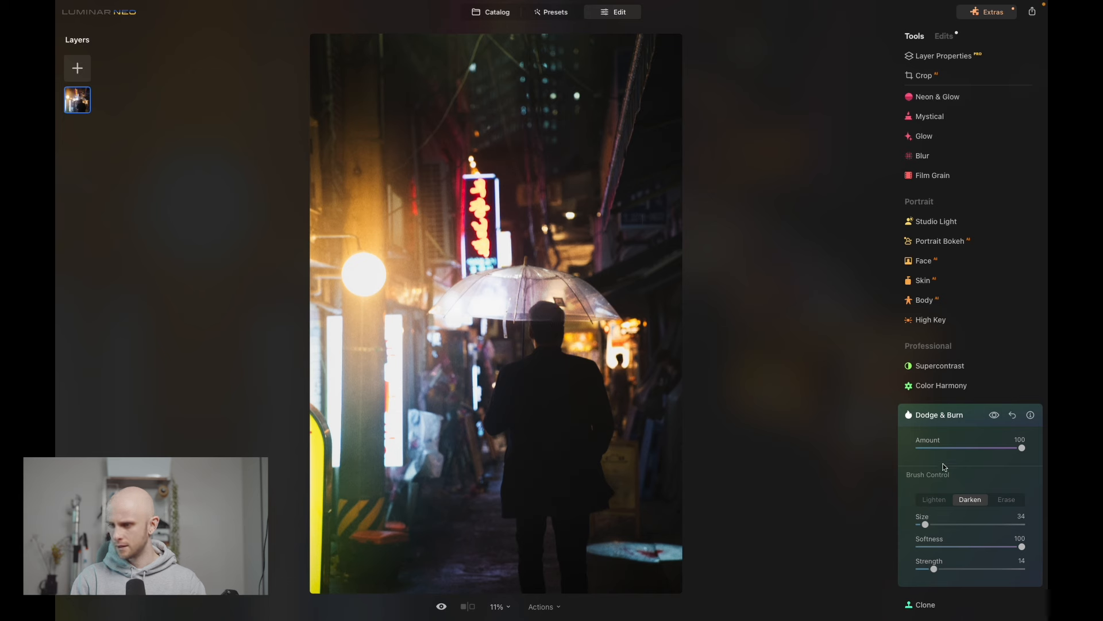
Return the brush to Lighten and compare the photo with and without the Dodge & Burn effect.
click(935, 500)
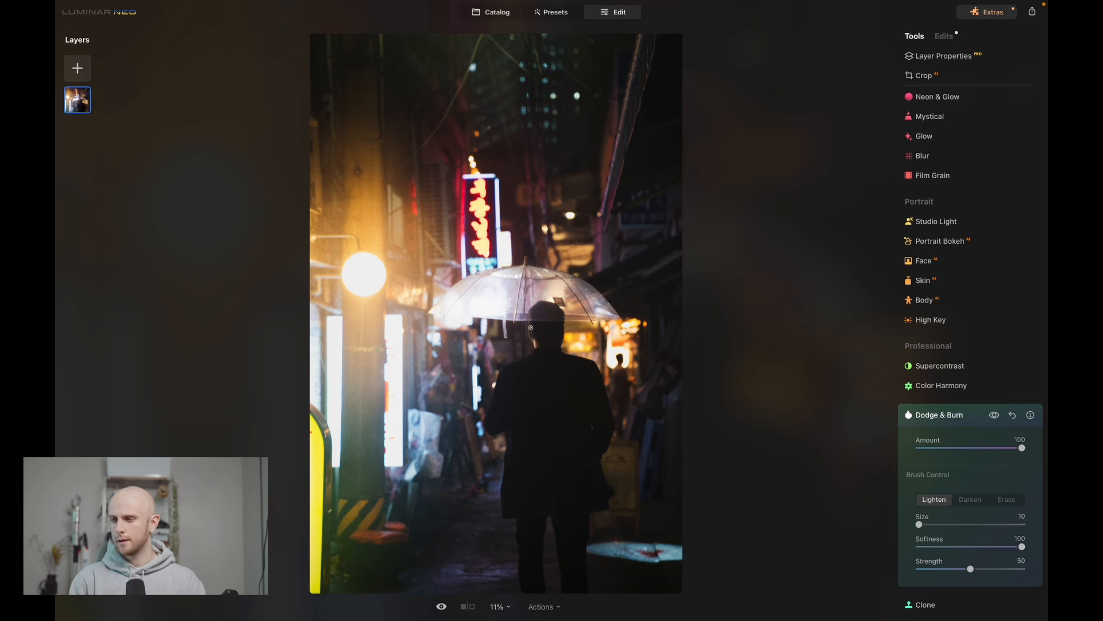
click(996, 416)
click(996, 416)
click(996, 416)
click(996, 416)
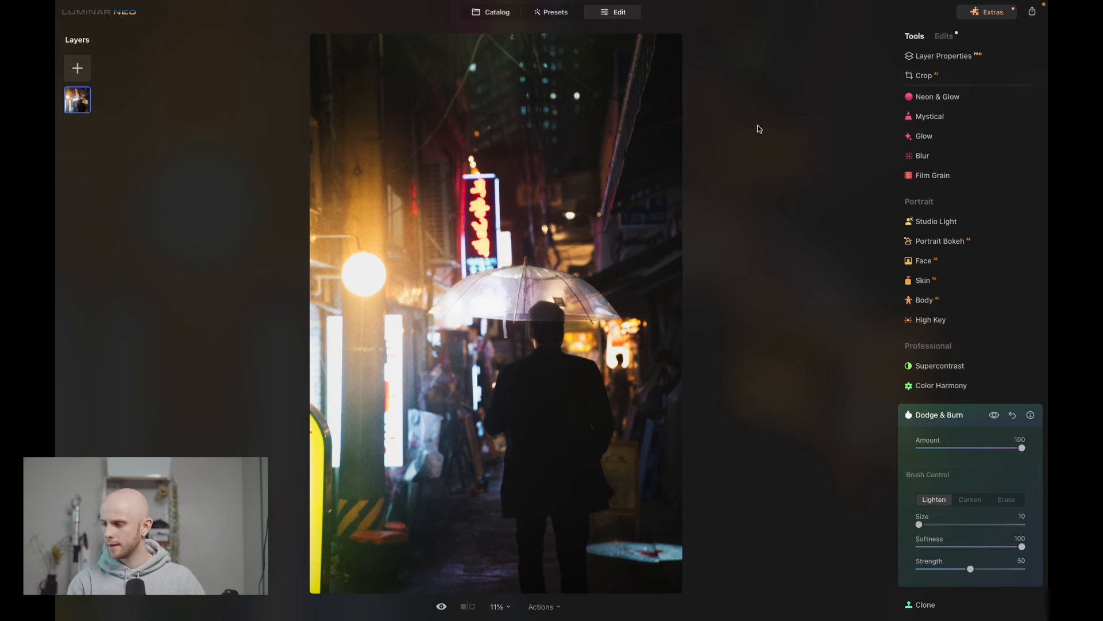
click(984, 418)
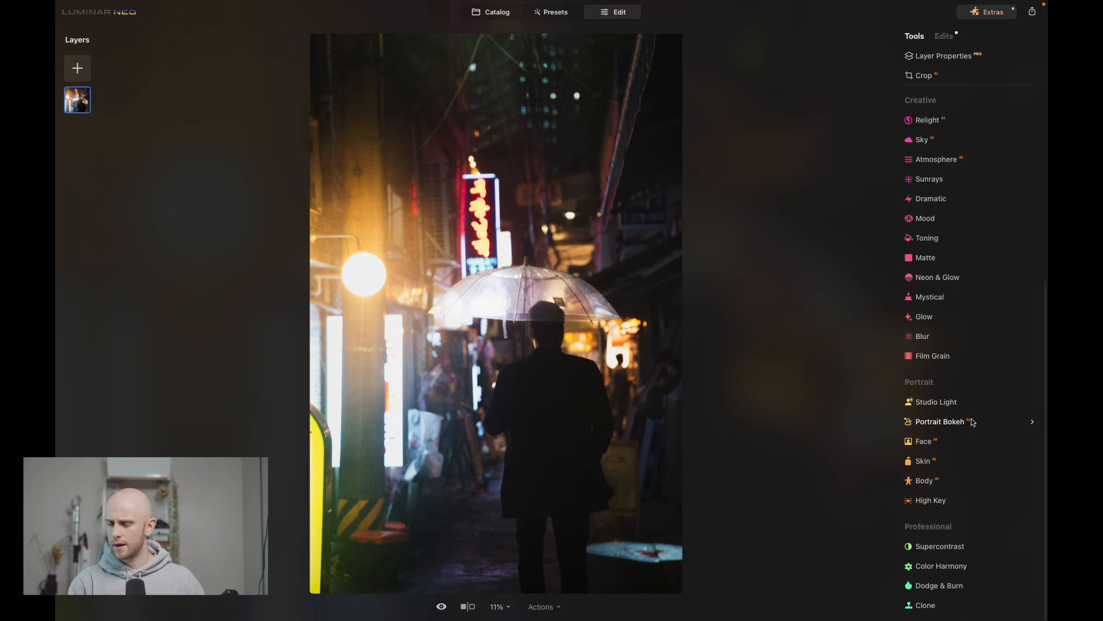
Set the shadows in Color Harmony's Color Balance to Cyan-Red -9 and Yellow-Blue 3.
scroll(977, 421, up, 5)
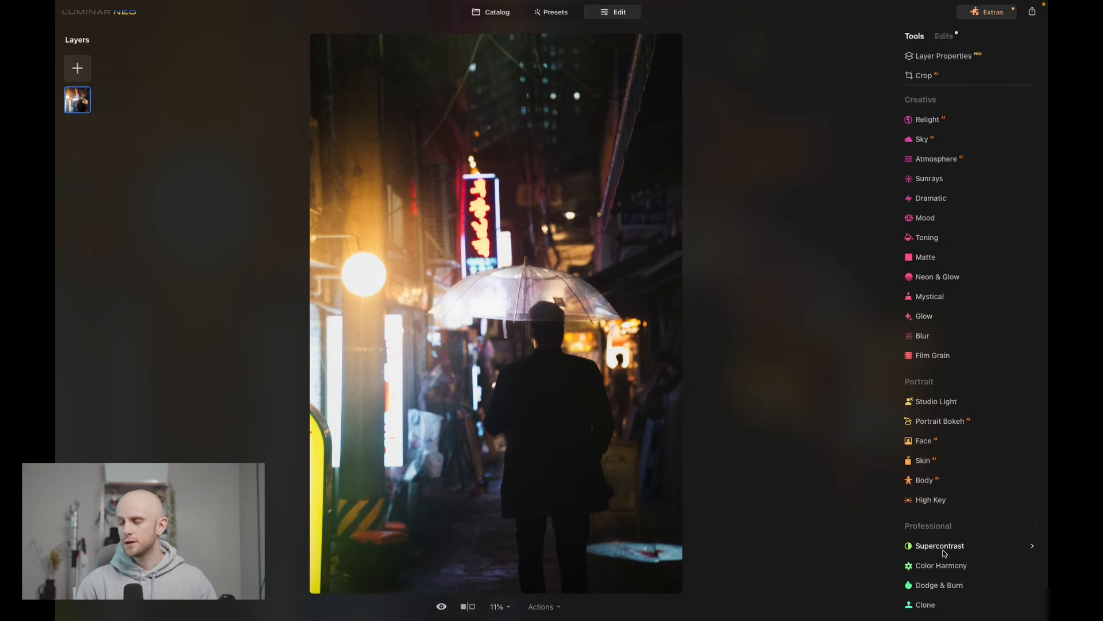
click(952, 565)
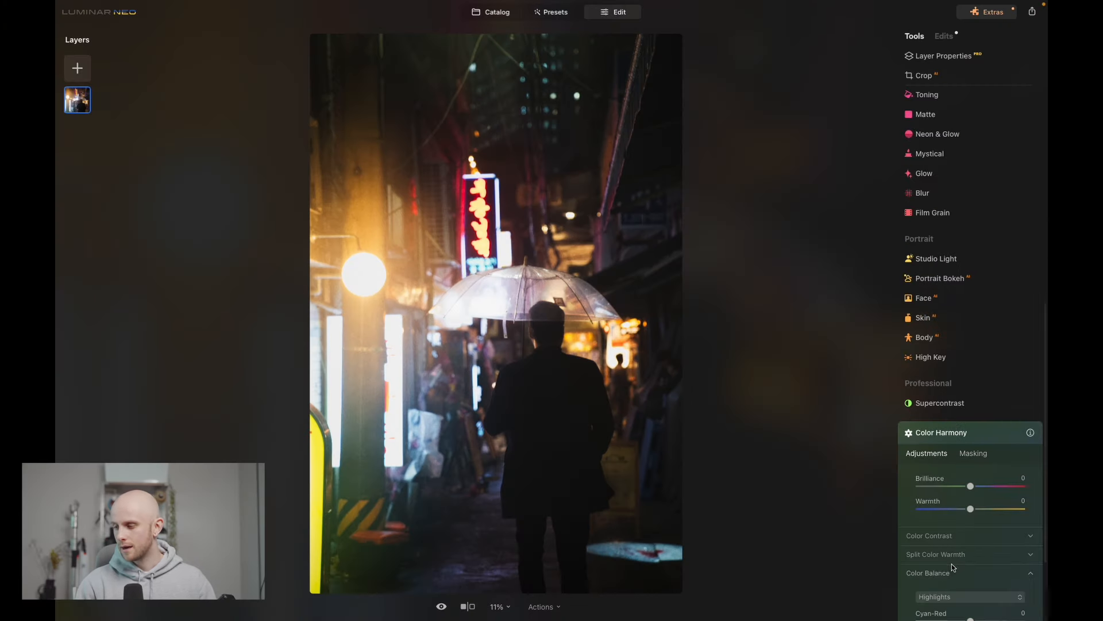
click(957, 479)
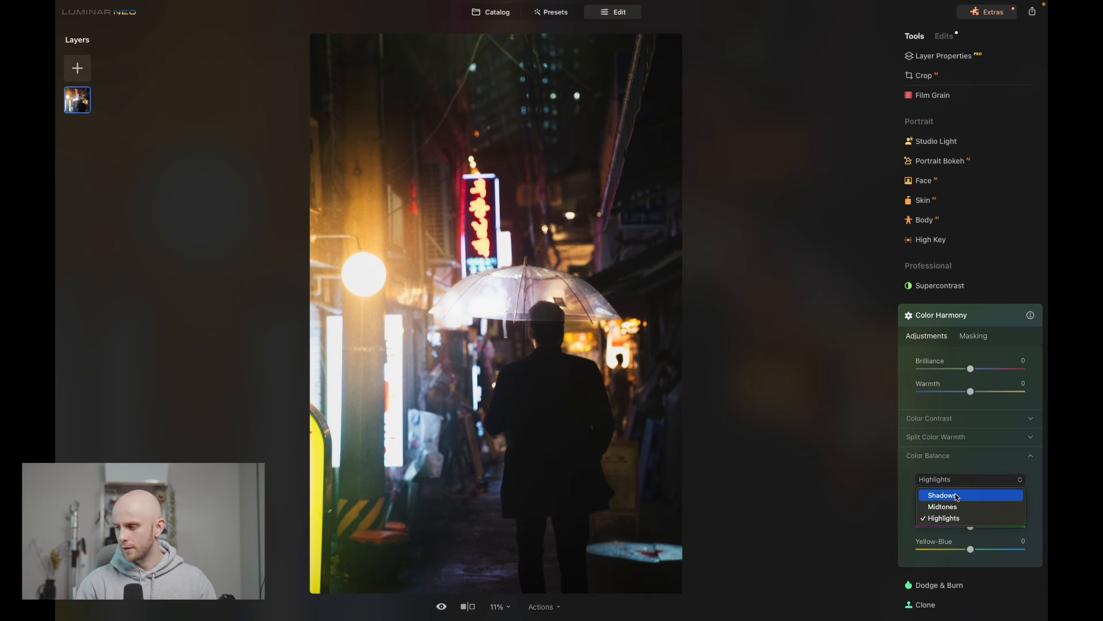
click(957, 495)
drag(971, 504, 966, 506)
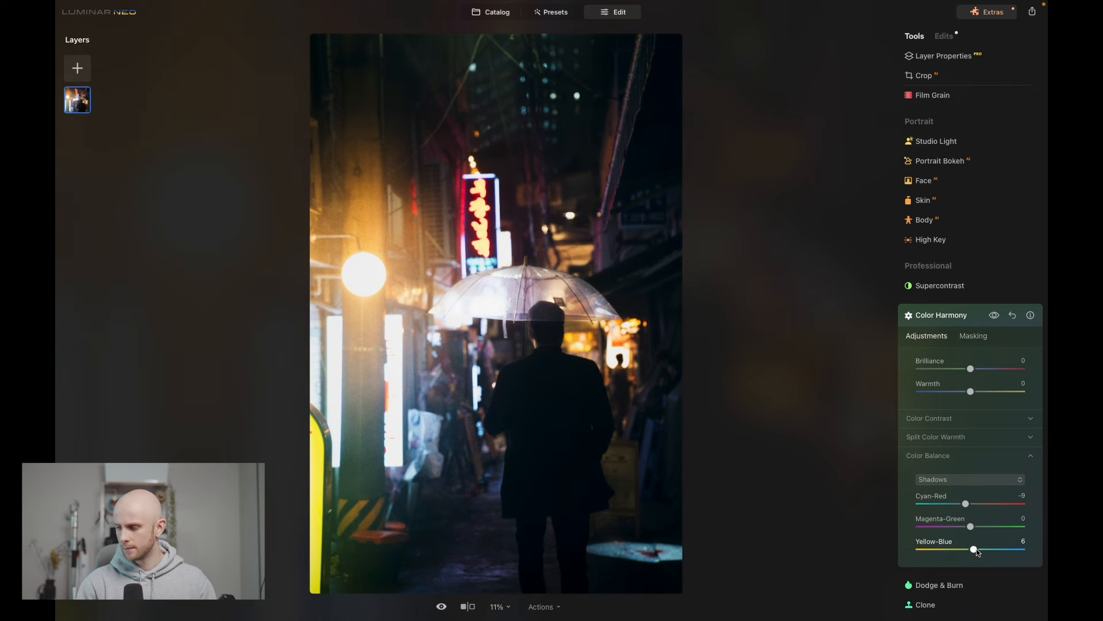
Shift the Color Balance midtones slightly toward cyan, and set the highlights to Cyan-Red 4 and Yellow-Blue -7.
click(977, 481)
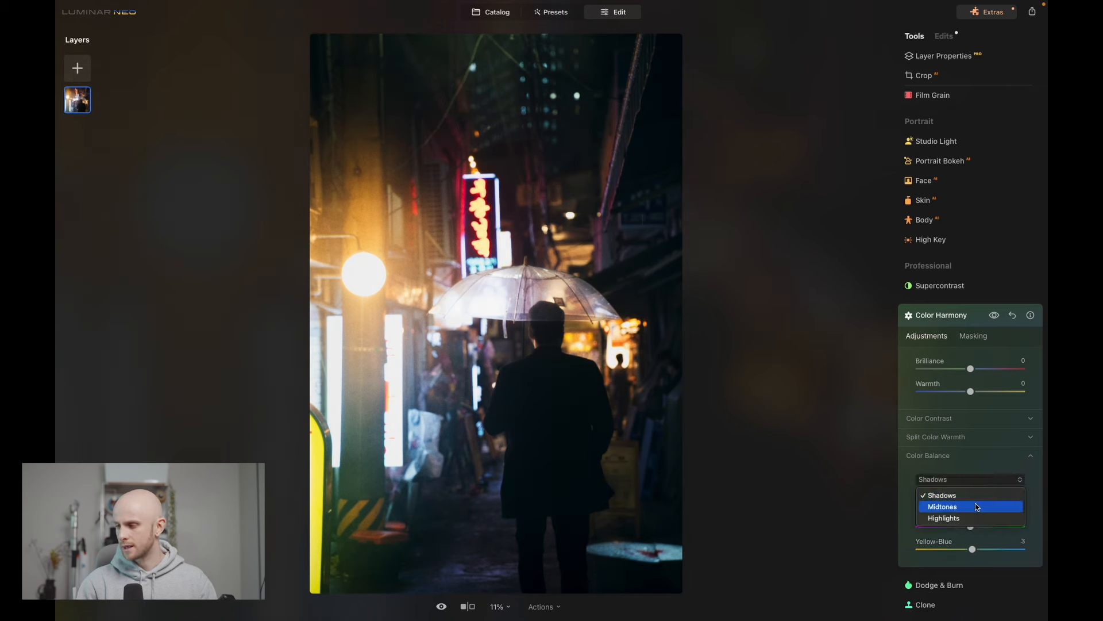
click(975, 503)
drag(974, 506, 966, 504)
drag(970, 550, 966, 550)
click(959, 480)
click(966, 517)
drag(977, 503, 973, 504)
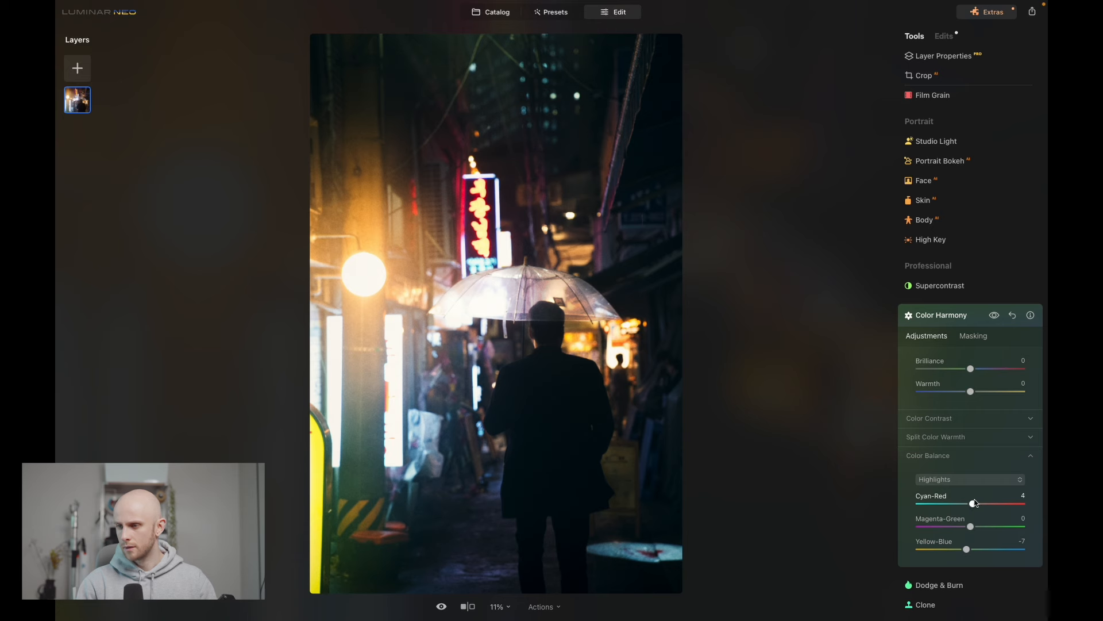
Set Color Harmony's Split Color Warmth to Warm 11 and Cool -17, and close the tool.
click(968, 436)
scroll(968, 440, down, 1)
drag(971, 448, 959, 449)
drag(970, 425, 961, 450)
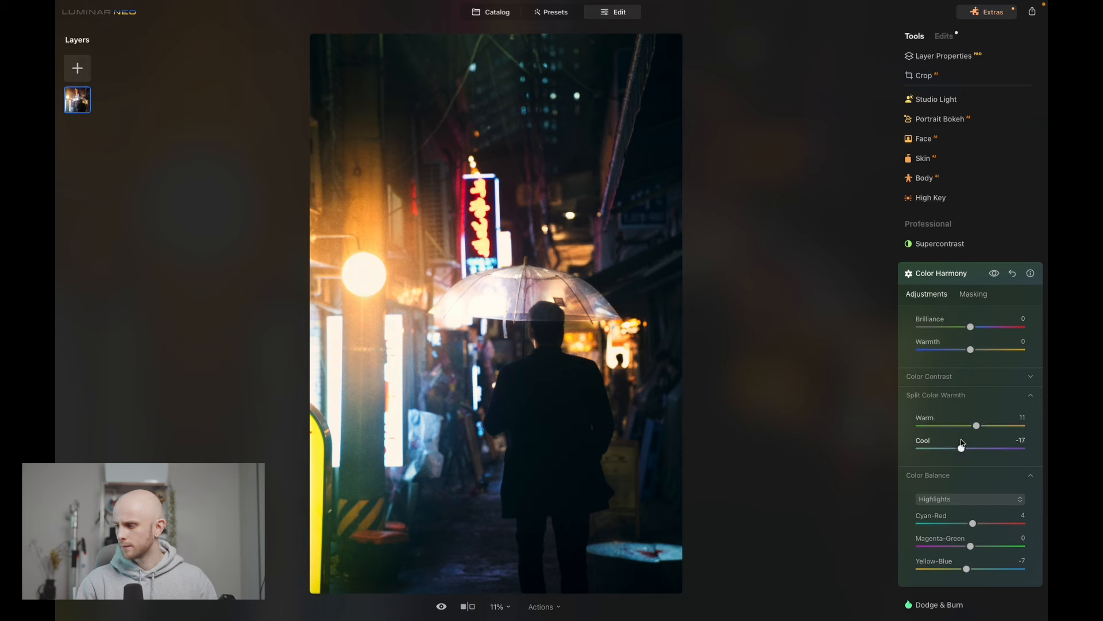
click(975, 278)
Apply the Landscape tool's Golden Hour effect to the photo at 22.
scroll(954, 403, up, 5)
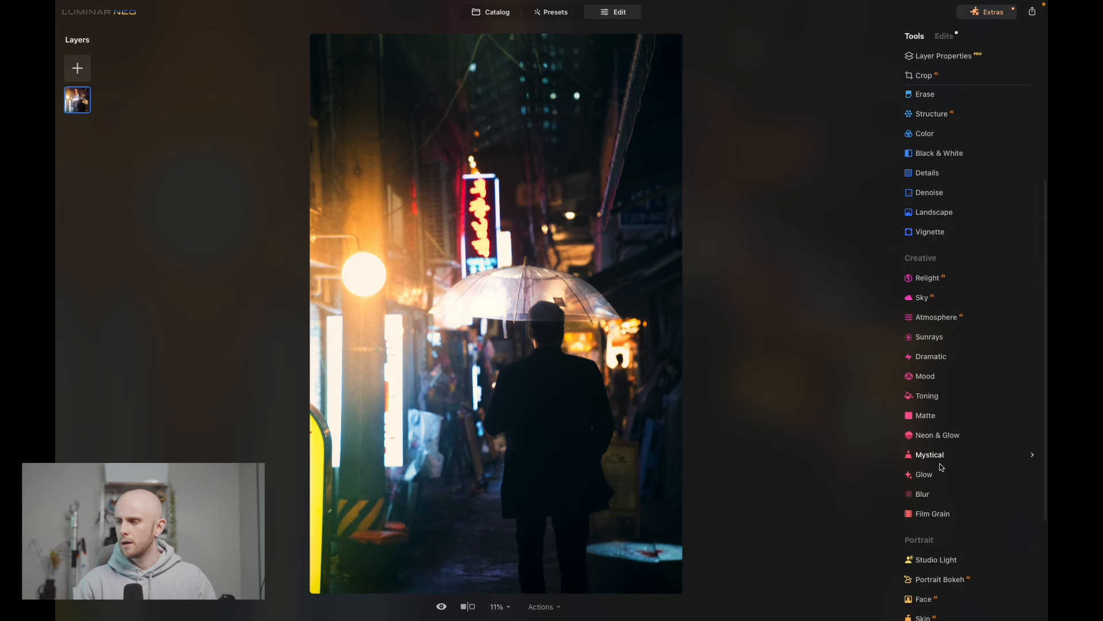
click(953, 332)
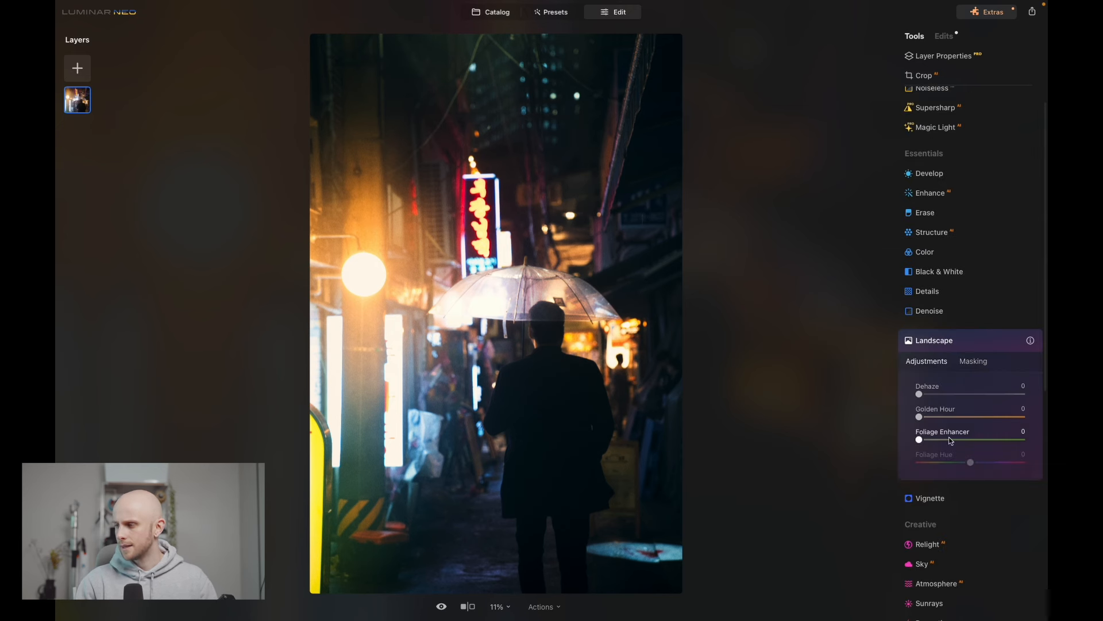
mouse_move(939, 416)
mouse_down()
mouse_move(931, 426)
mouse_move(940, 423)
mouse_up()
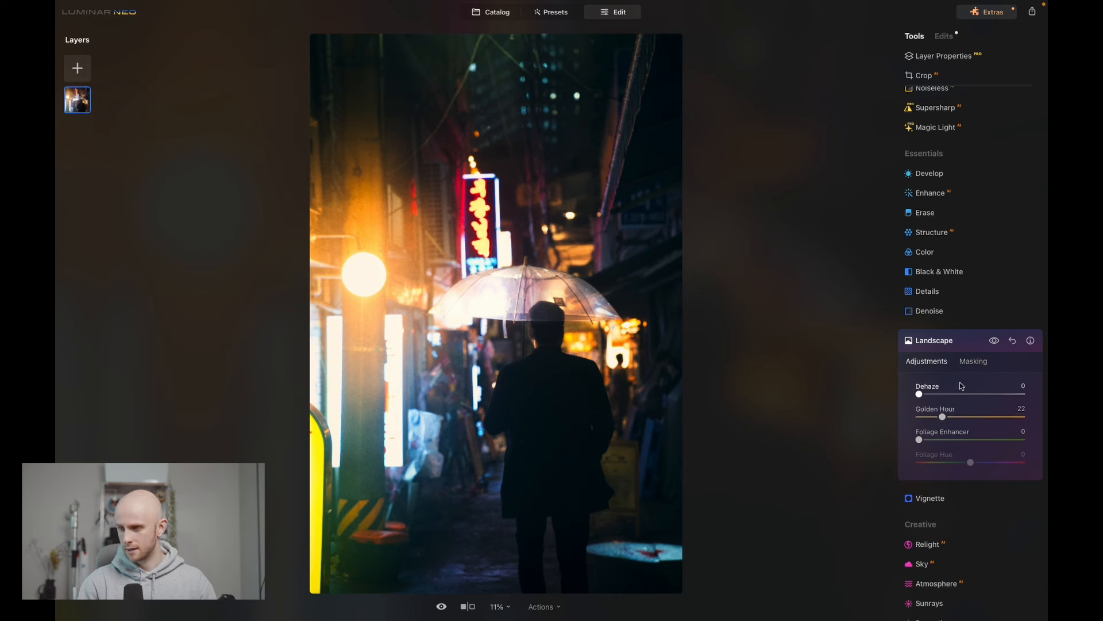
click(968, 345)
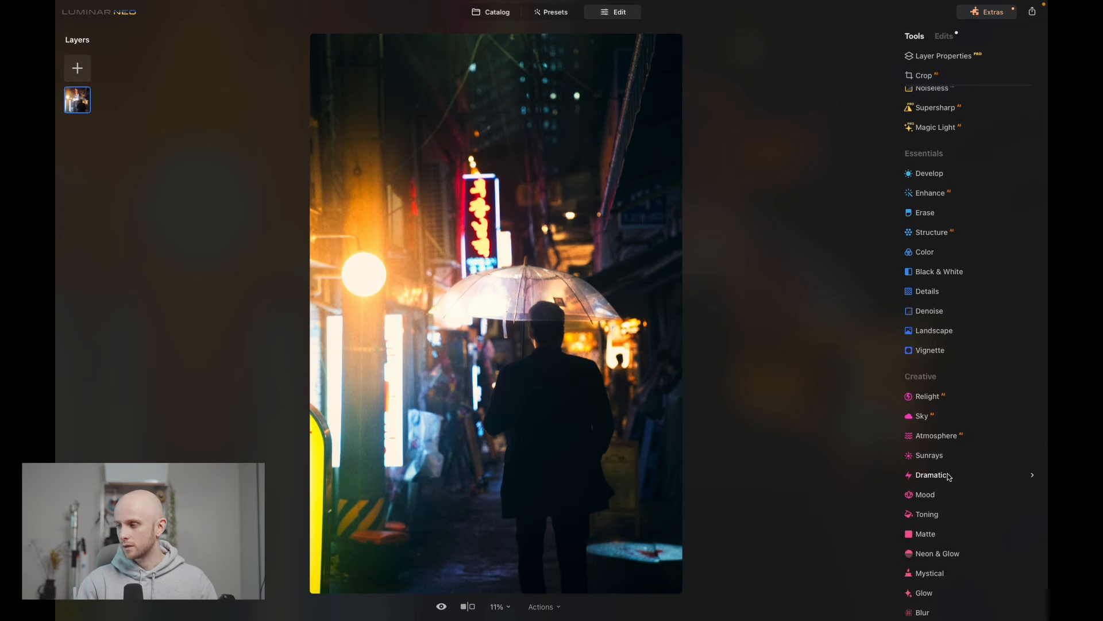
Shift the blue hue to -35 in the Color tool's HSL adjustments.
scroll(957, 402, up, 1)
click(963, 279)
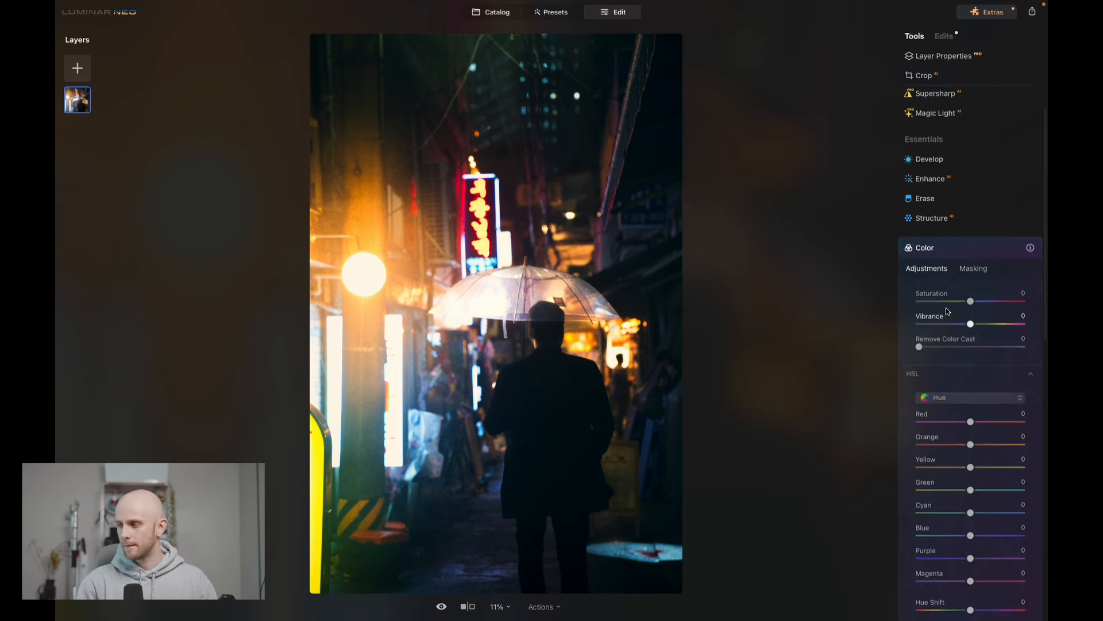
scroll(975, 408, down, 1)
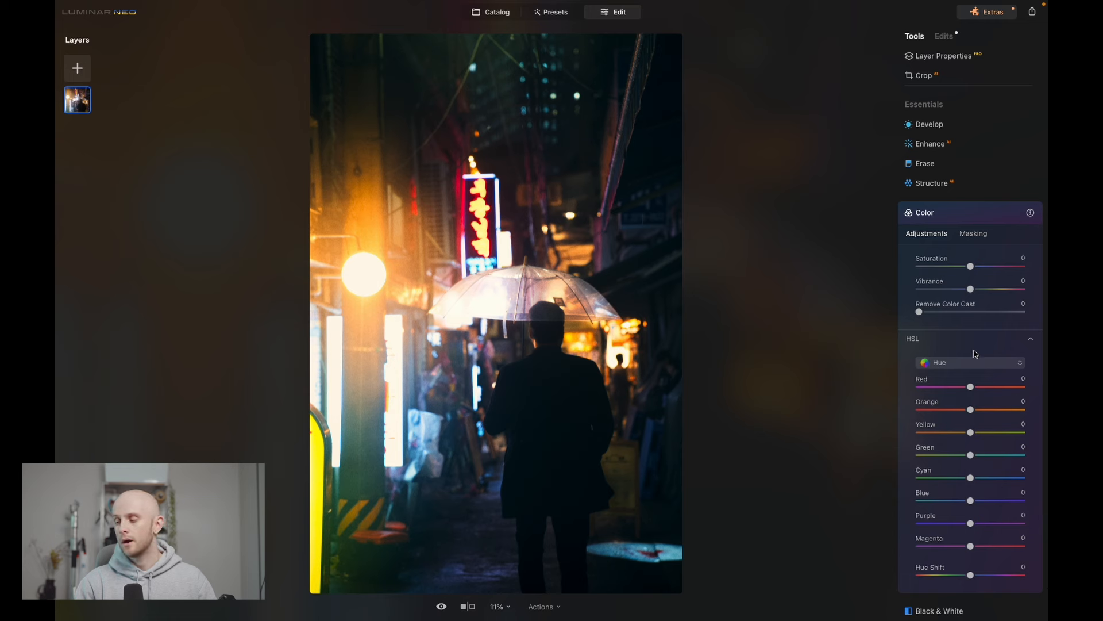
scroll(977, 493, down, 1)
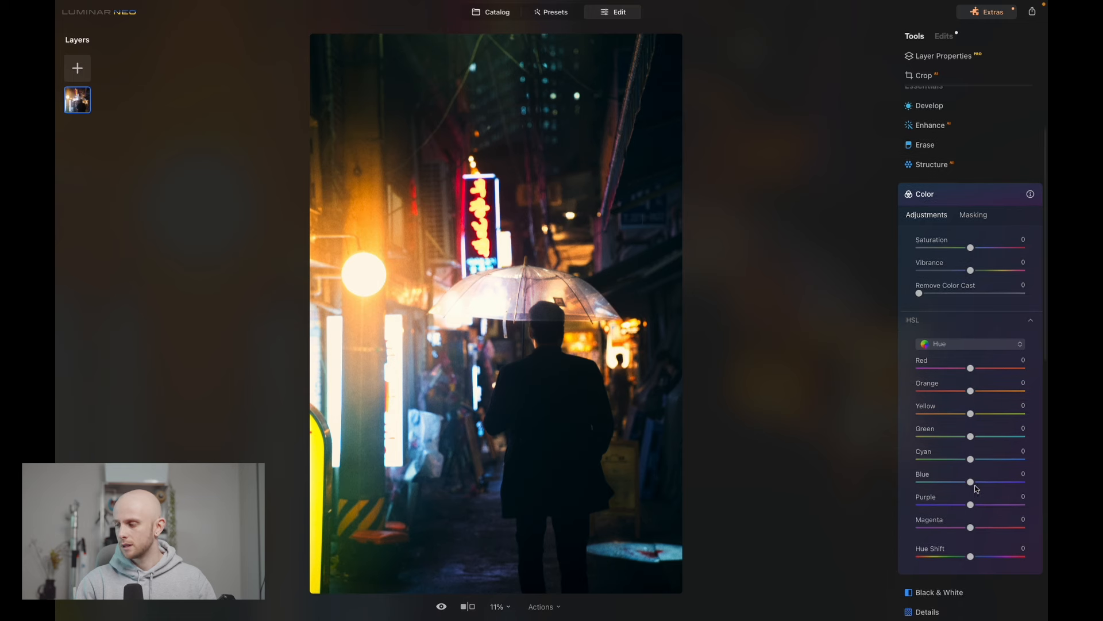
drag(970, 482, 953, 485)
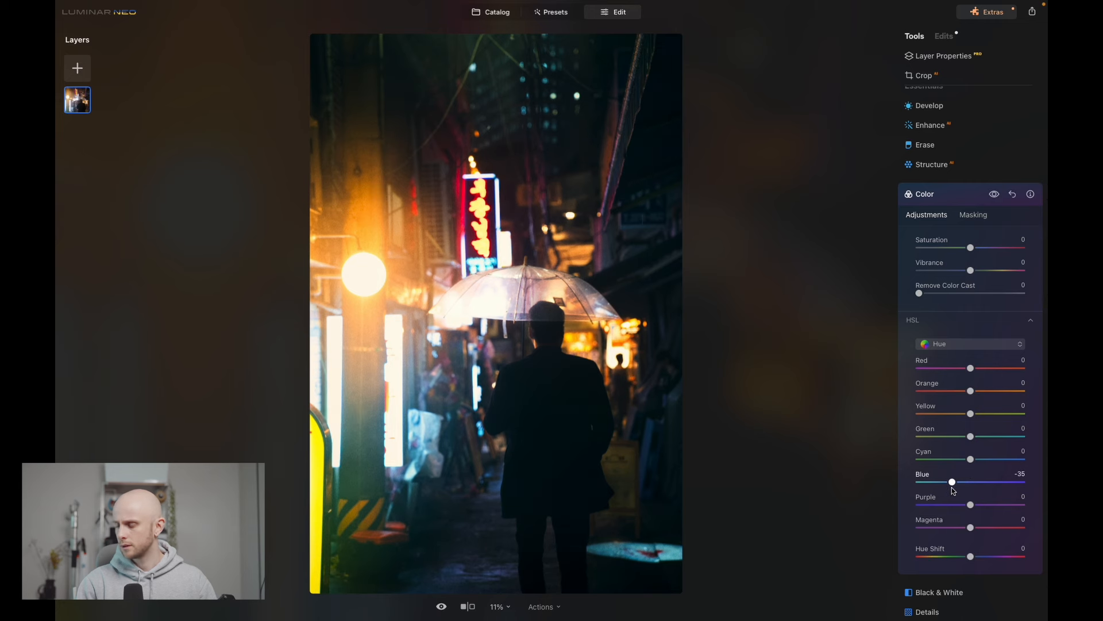
Lower the orange luminance to -12 in the HSL adjustments.
click(981, 344)
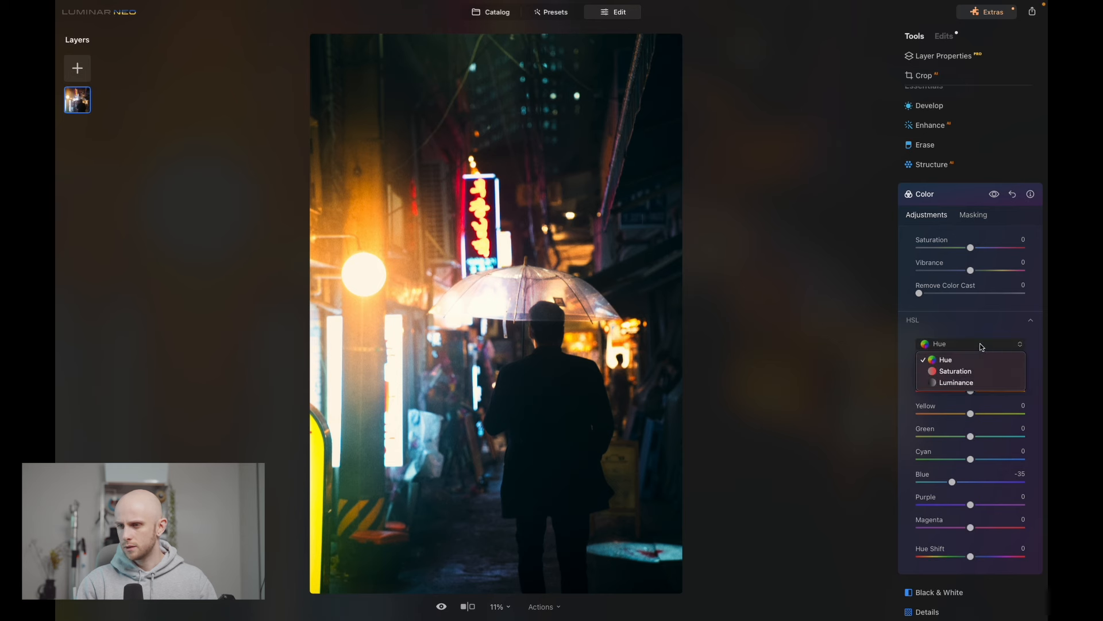
click(973, 383)
drag(971, 393, 965, 395)
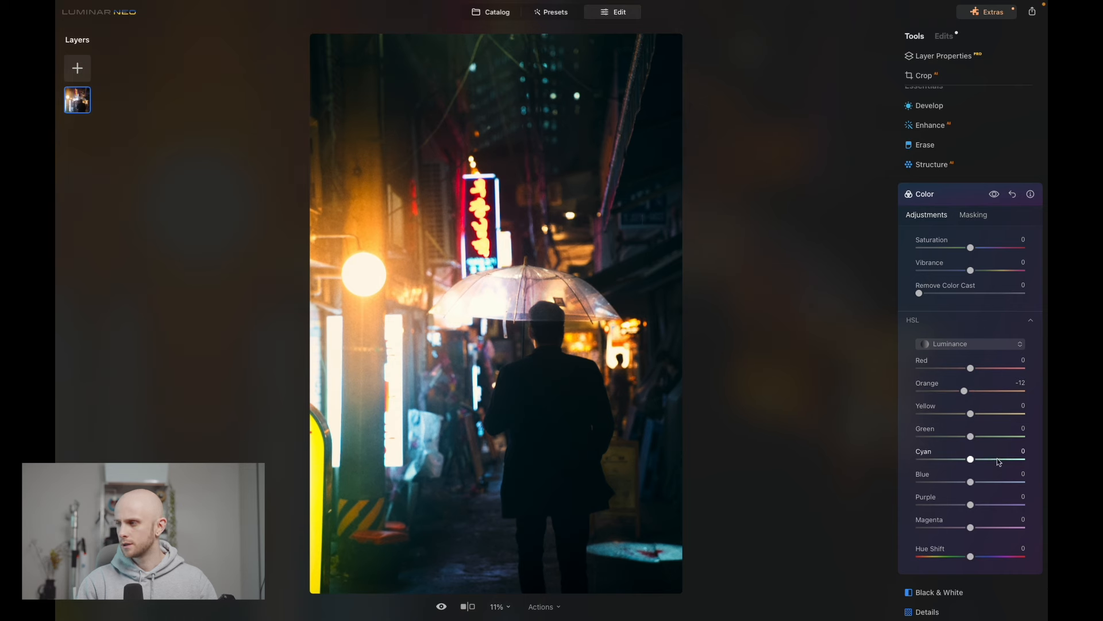
Set the Color tool's Hue Shift to -2, Vibrance to -7 and Saturation to -5.
drag(971, 558, 970, 558)
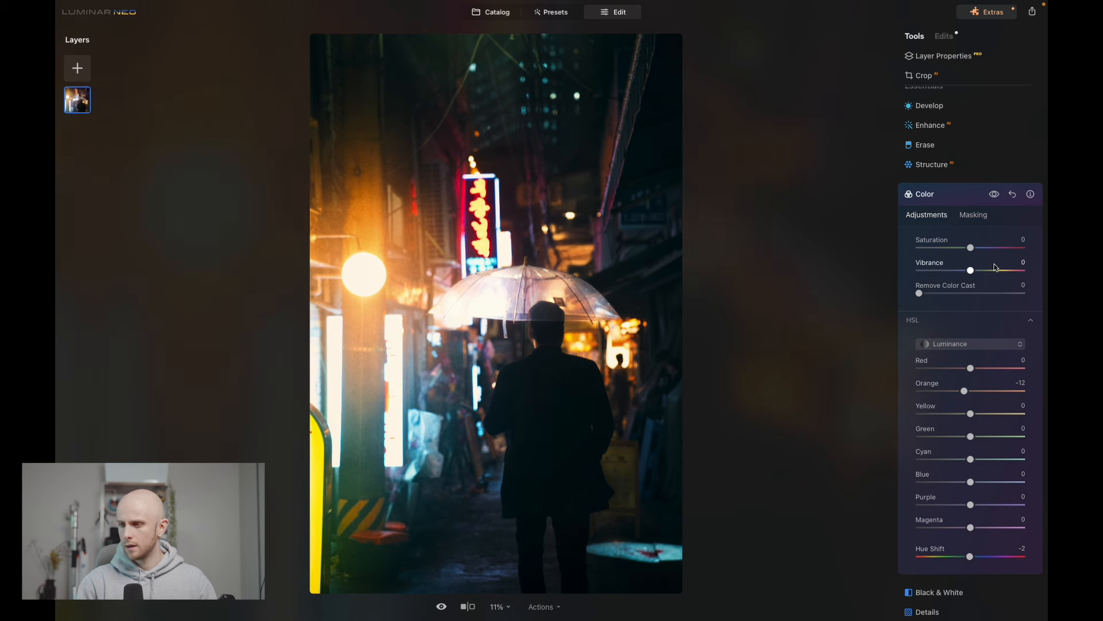
drag(970, 270, 967, 273)
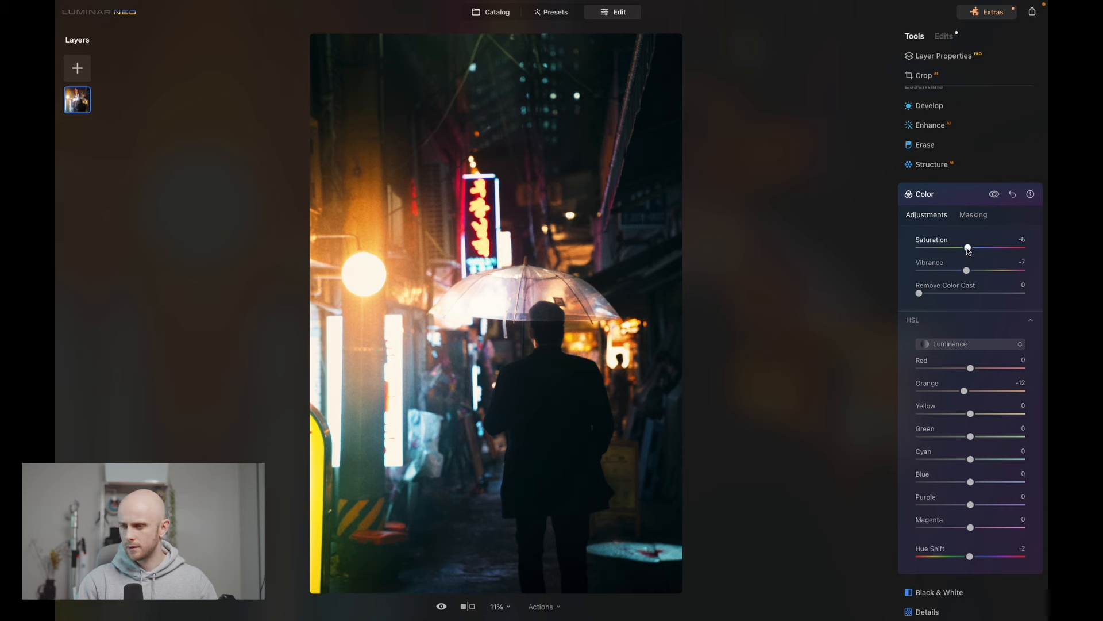
Compare the photo with and without the Color adjustments several times, then close the Color tool.
click(996, 195)
click(996, 195)
click(996, 195)
click(997, 194)
click(996, 195)
click(996, 195)
click(997, 195)
click(997, 194)
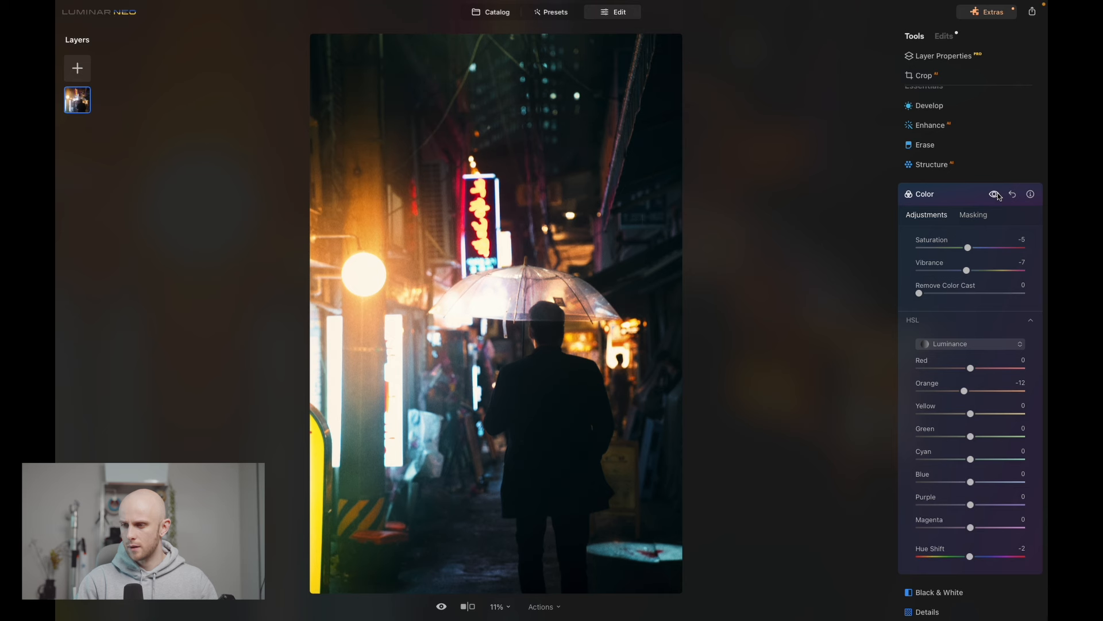
click(965, 195)
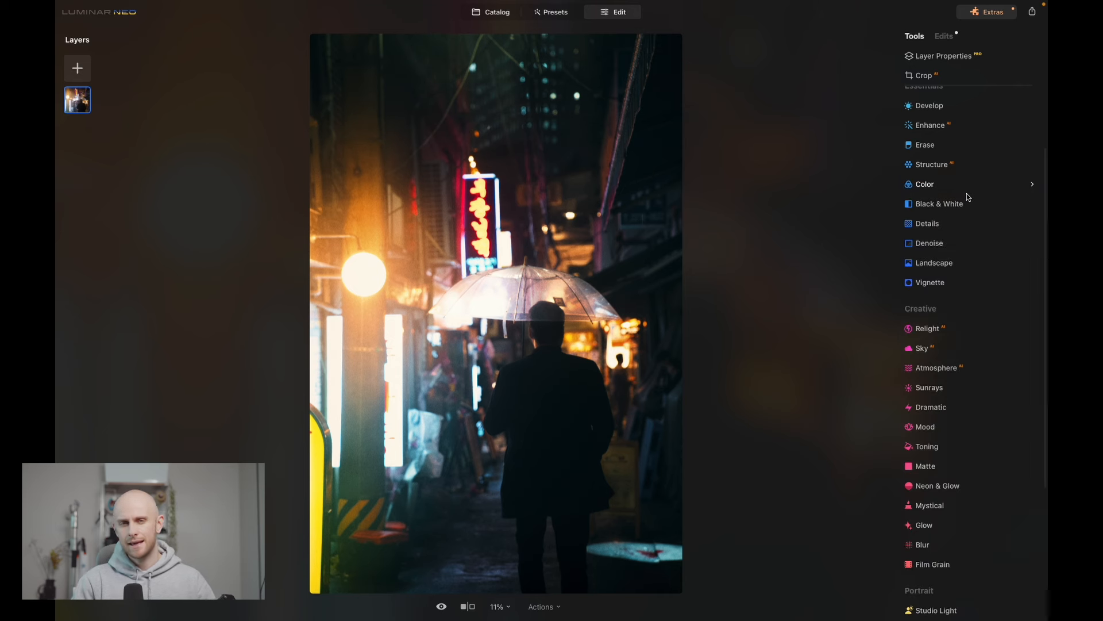
Compare the fully edited photo with the original.
scroll(960, 417, up, 3)
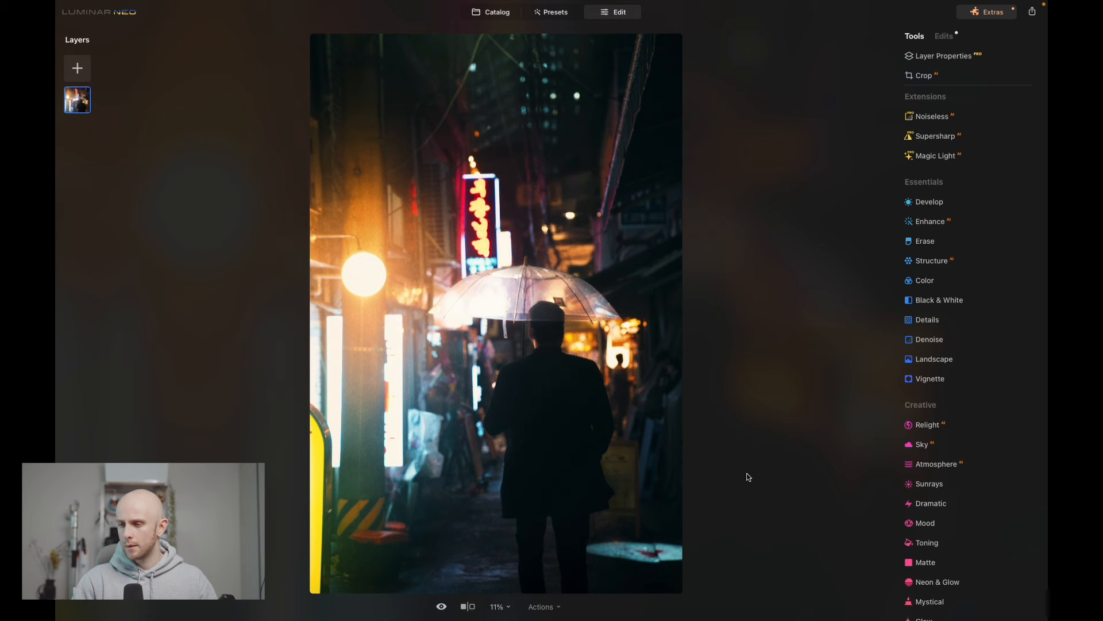
click(441, 606)
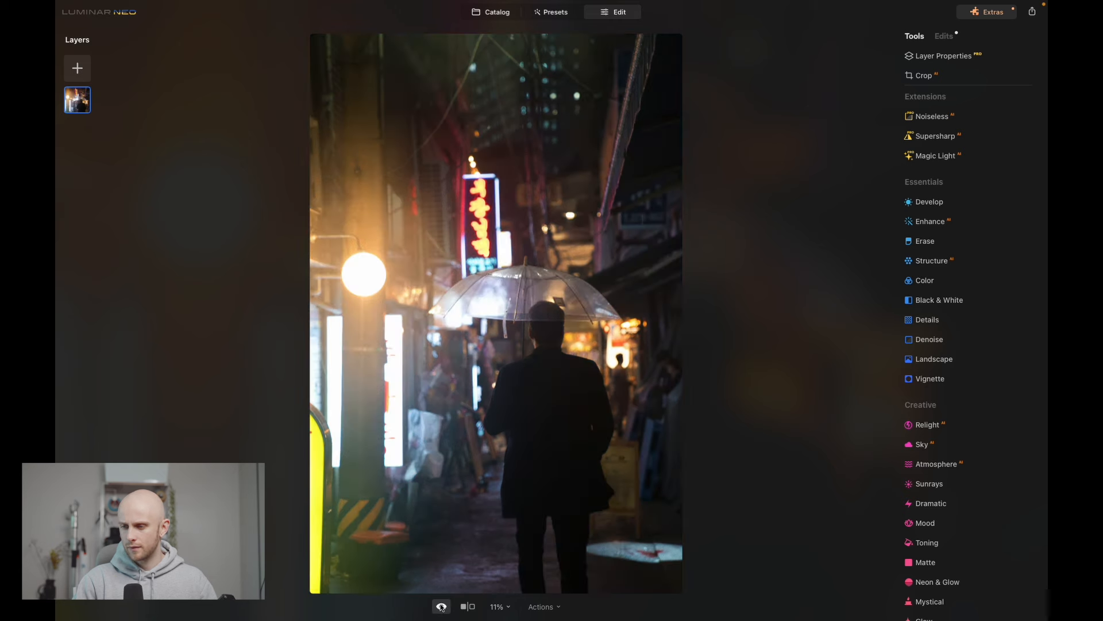
click(442, 607)
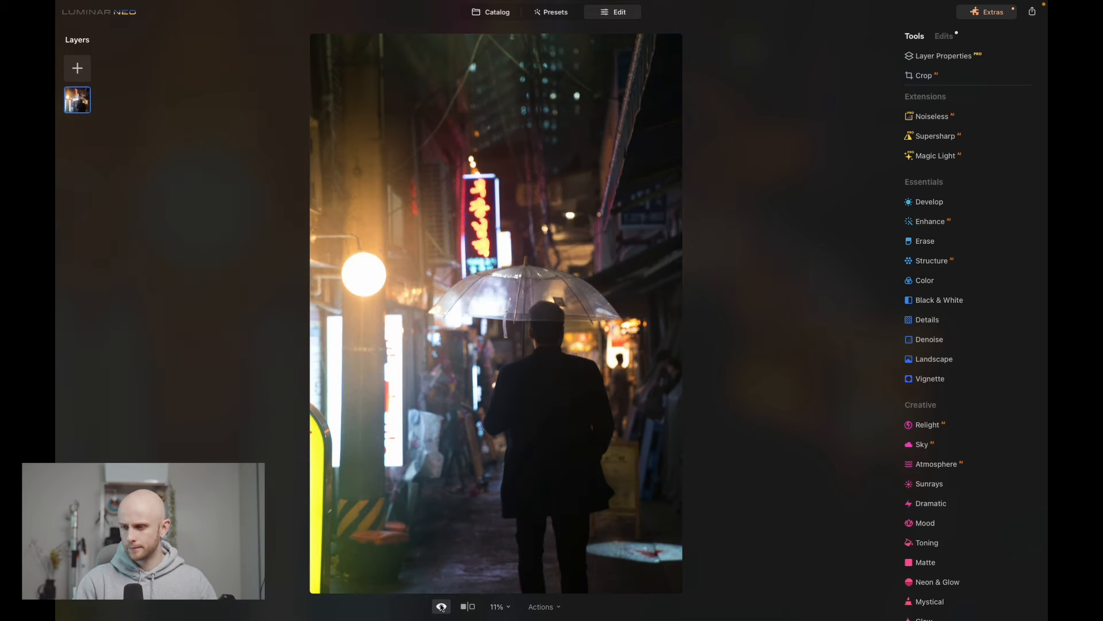
click(441, 606)
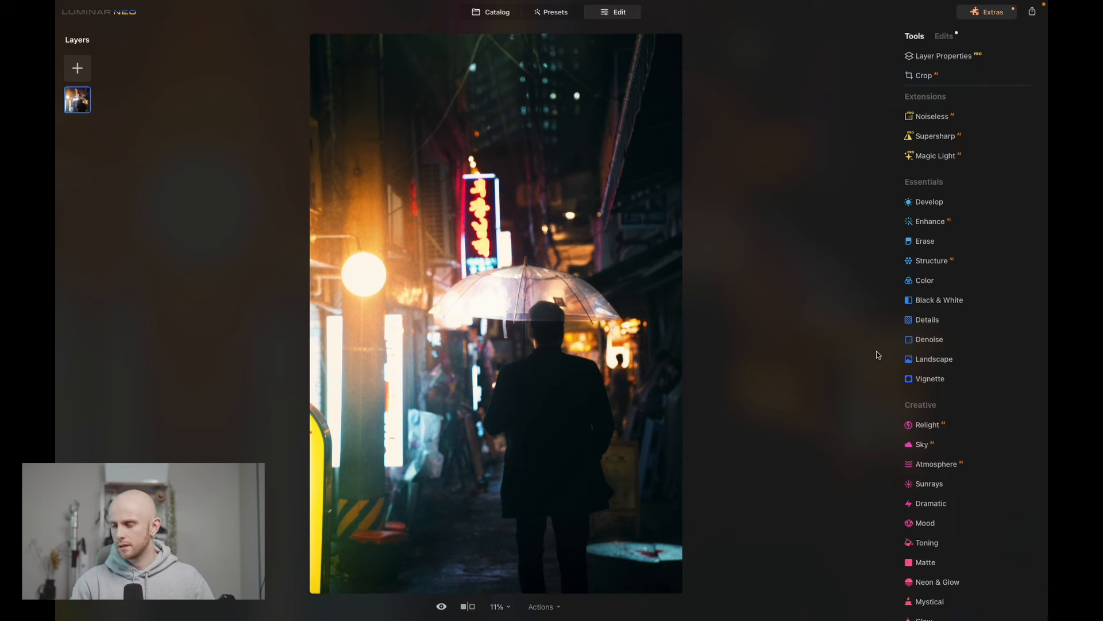
Raise the midtones slightly on the Develop RGB curve and add control points in the upper midtones and shadows.
click(959, 202)
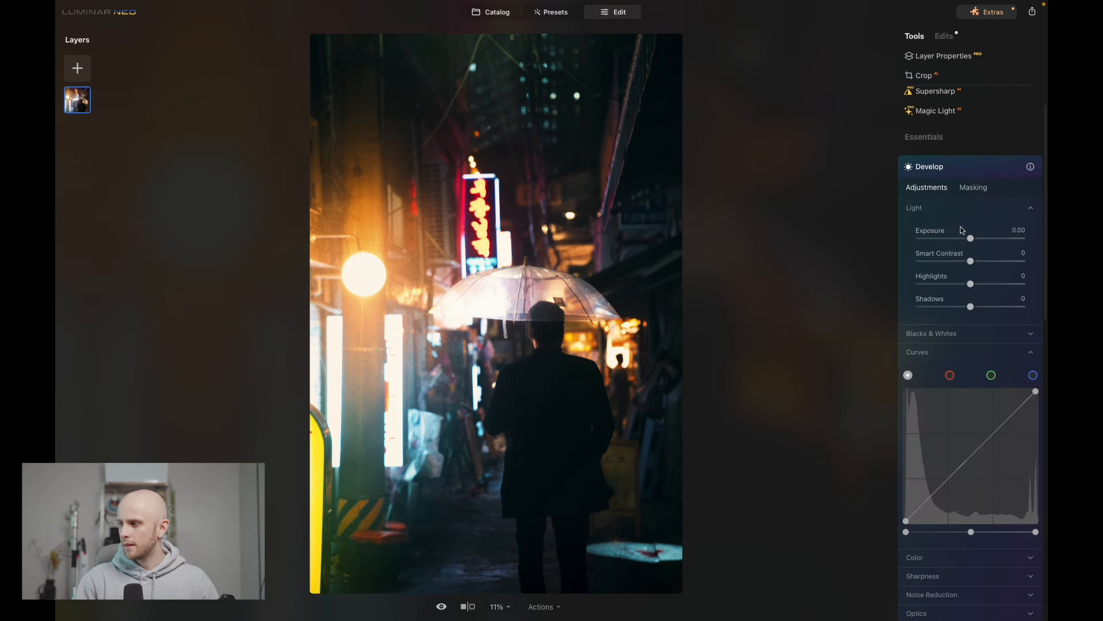
click(970, 462)
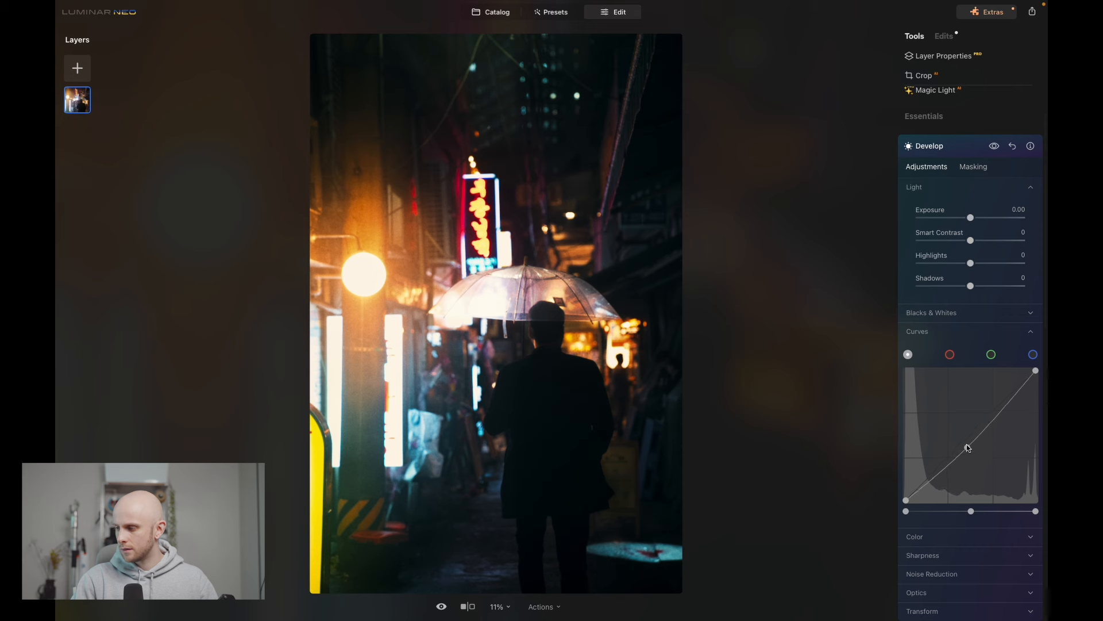
drag(969, 438, 969, 433)
click(985, 417)
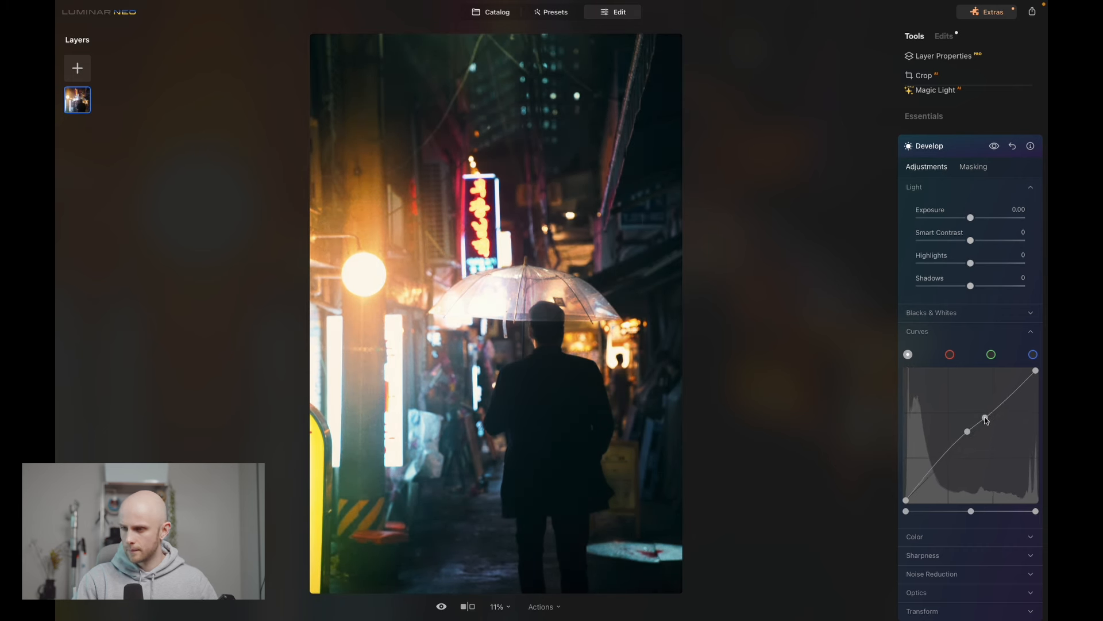
click(942, 460)
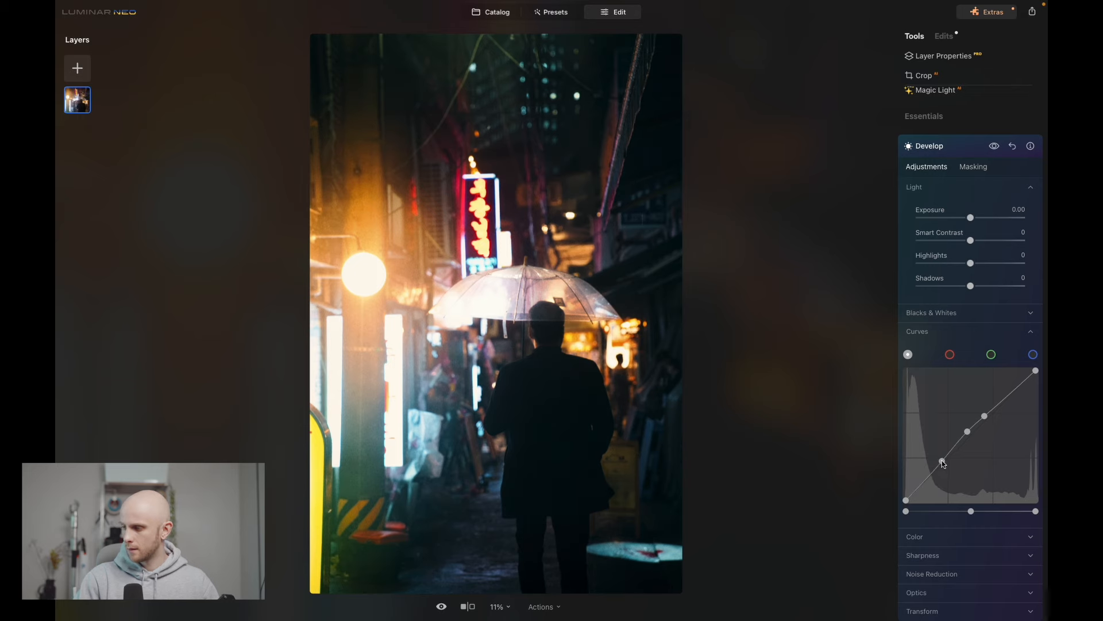